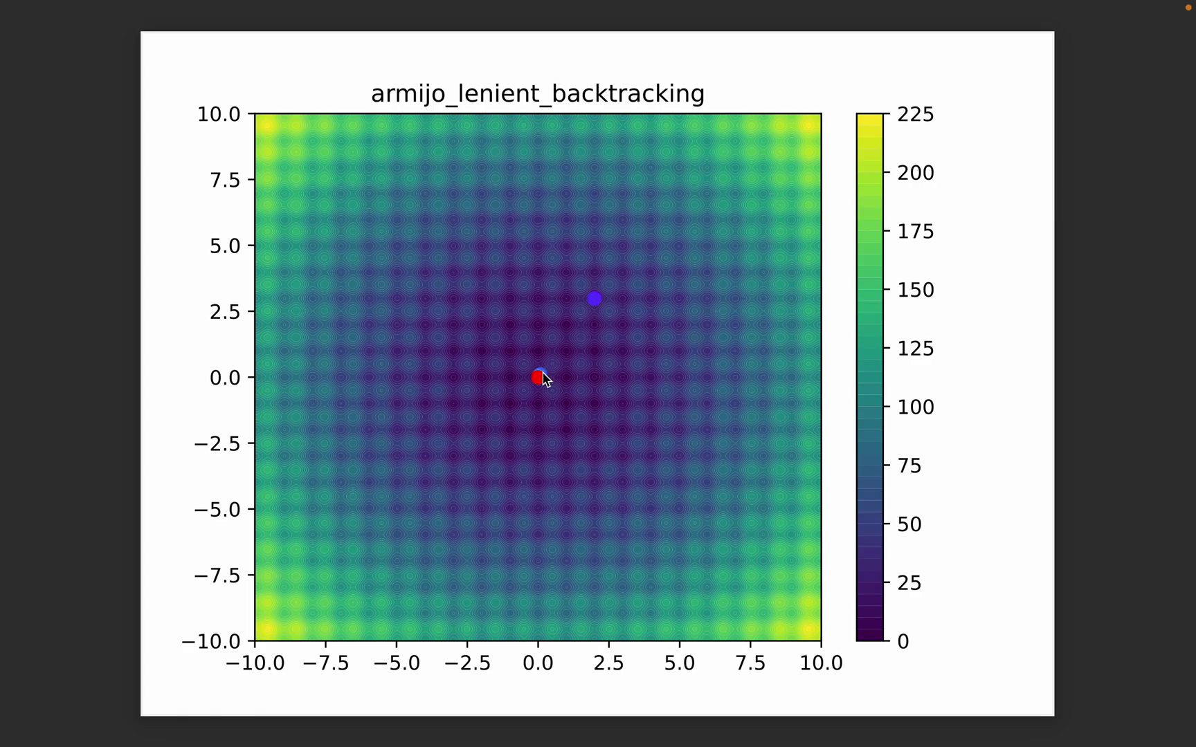
- Page forward past armijo_stringent_backtracking to the exact plot
key(Right)
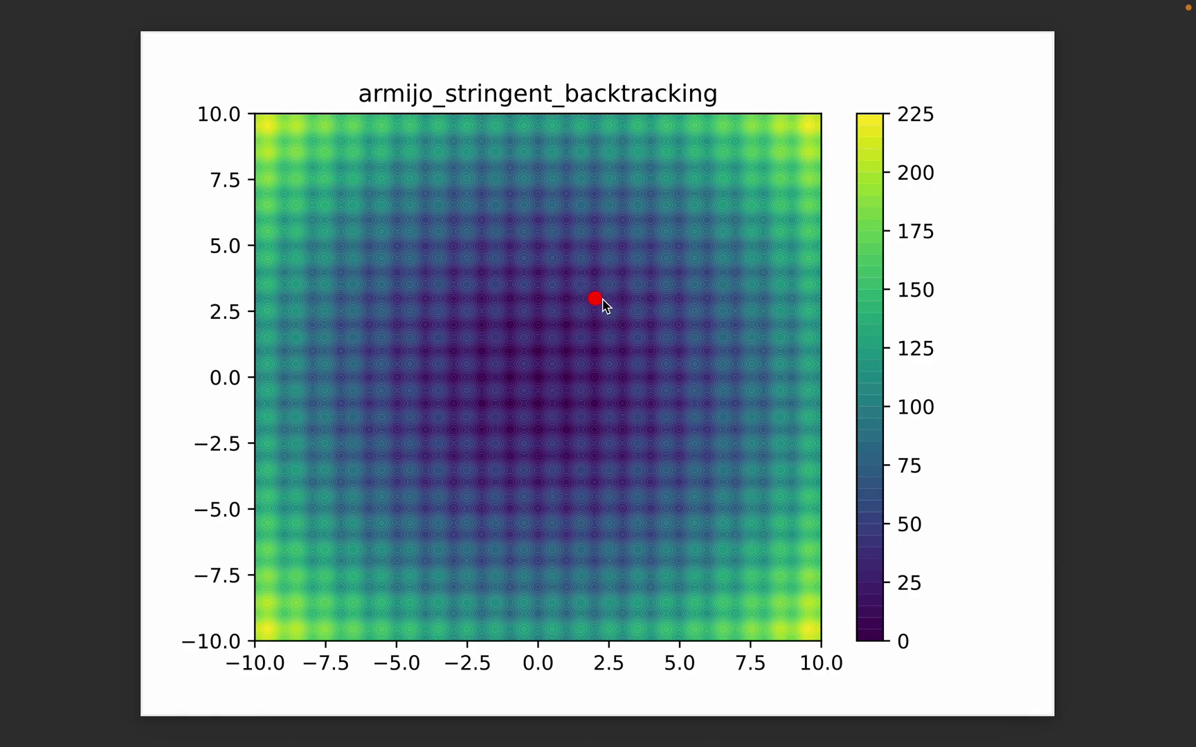
key(Right)
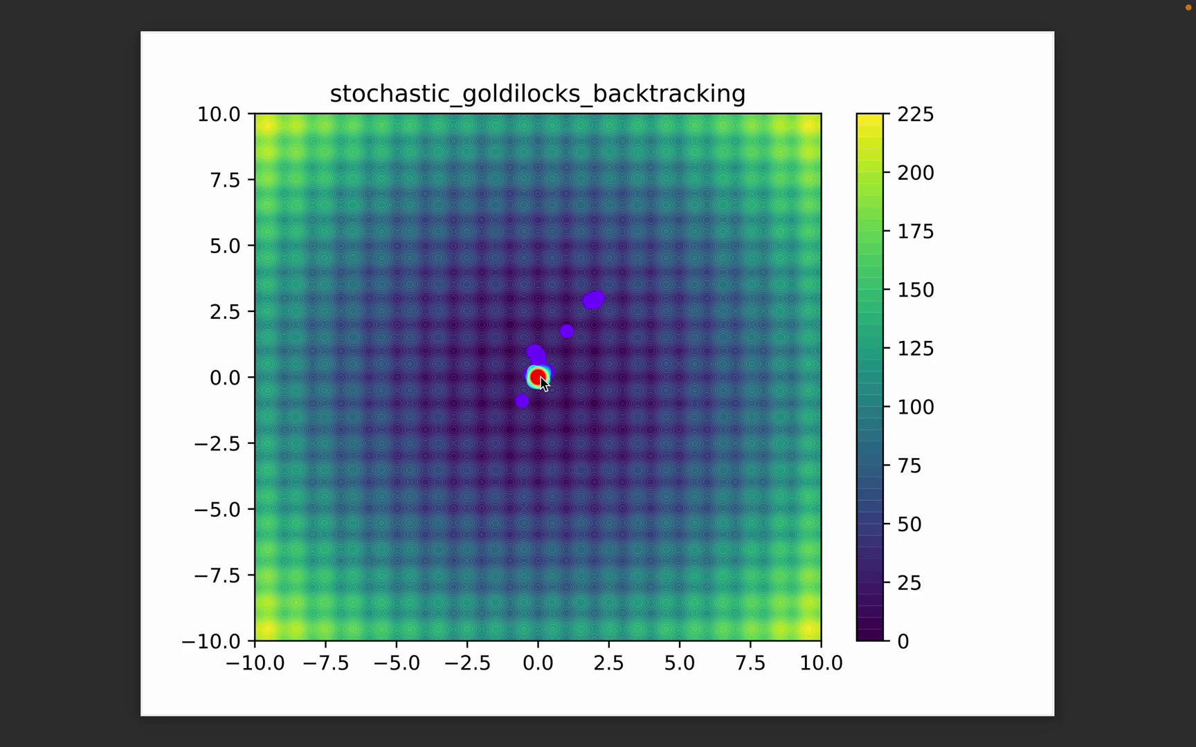
- Advance from stochastic_goldilocks_backtracking to page 6, the stochastic_large_backtracking plot
key(Right)
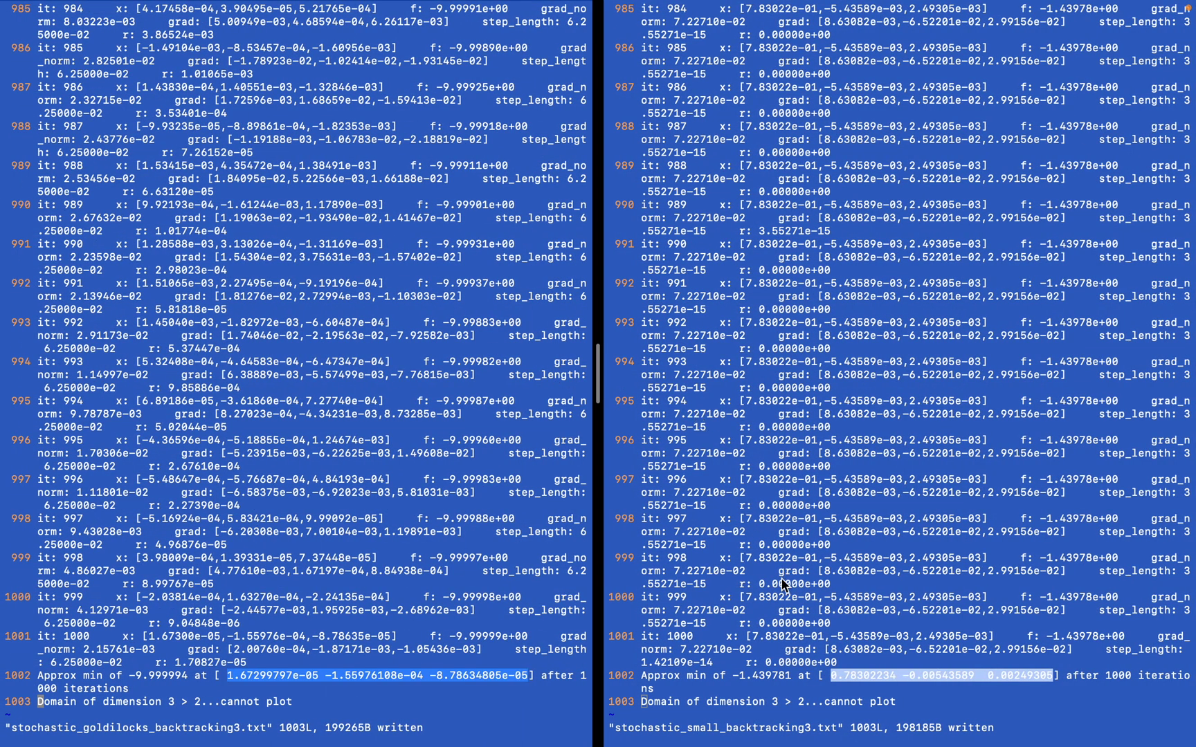
- Select the small run's minimum -1.43978 and its minimizer coordinates in Vim
click(758, 679)
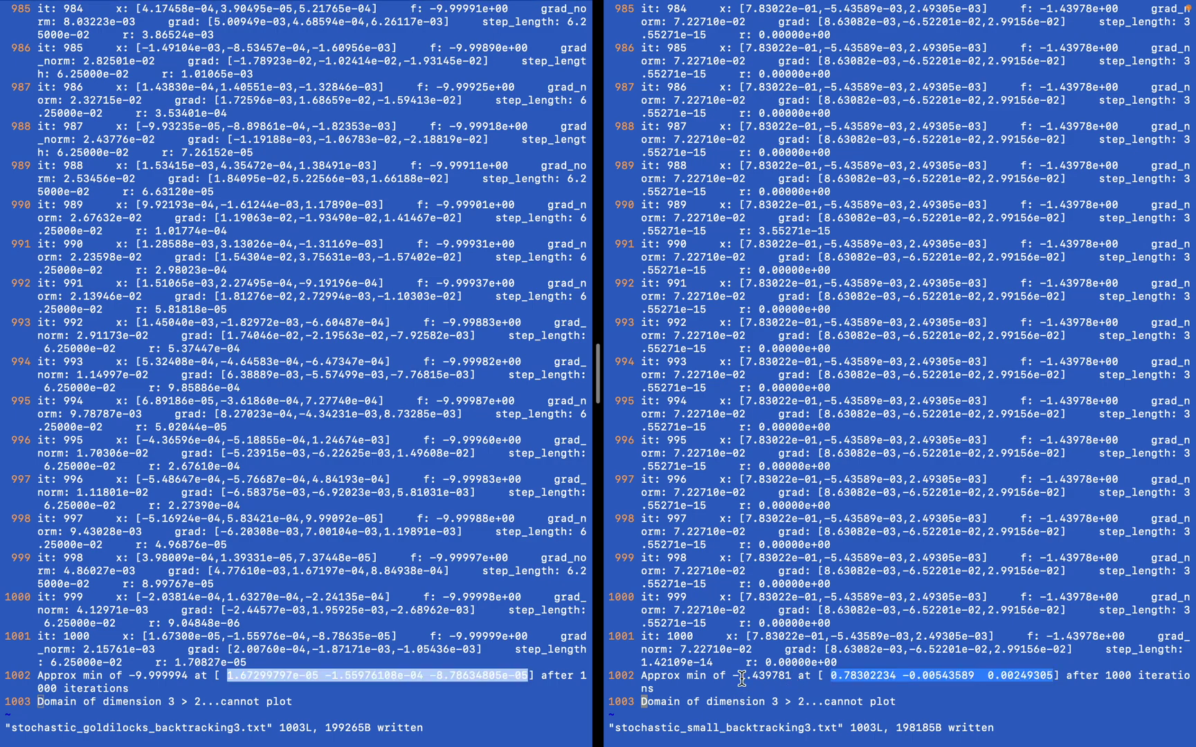
drag(733, 675, 793, 675)
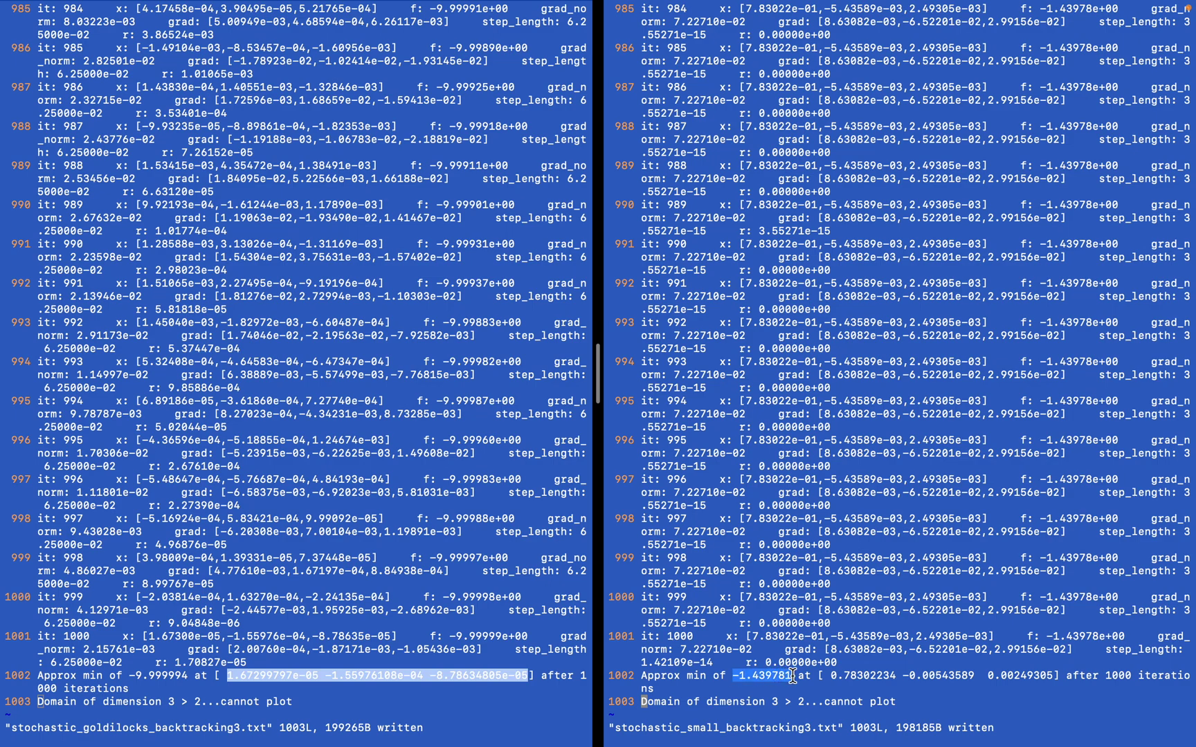
click(750, 676)
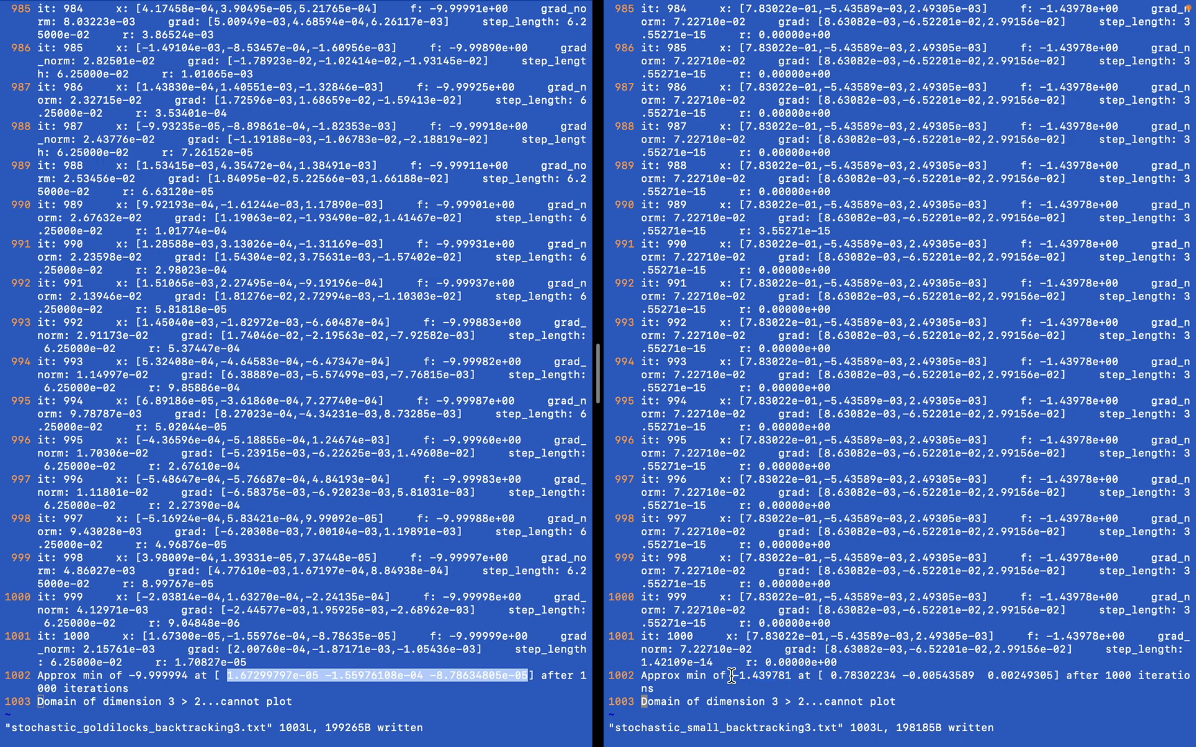
drag(731, 676, 791, 676)
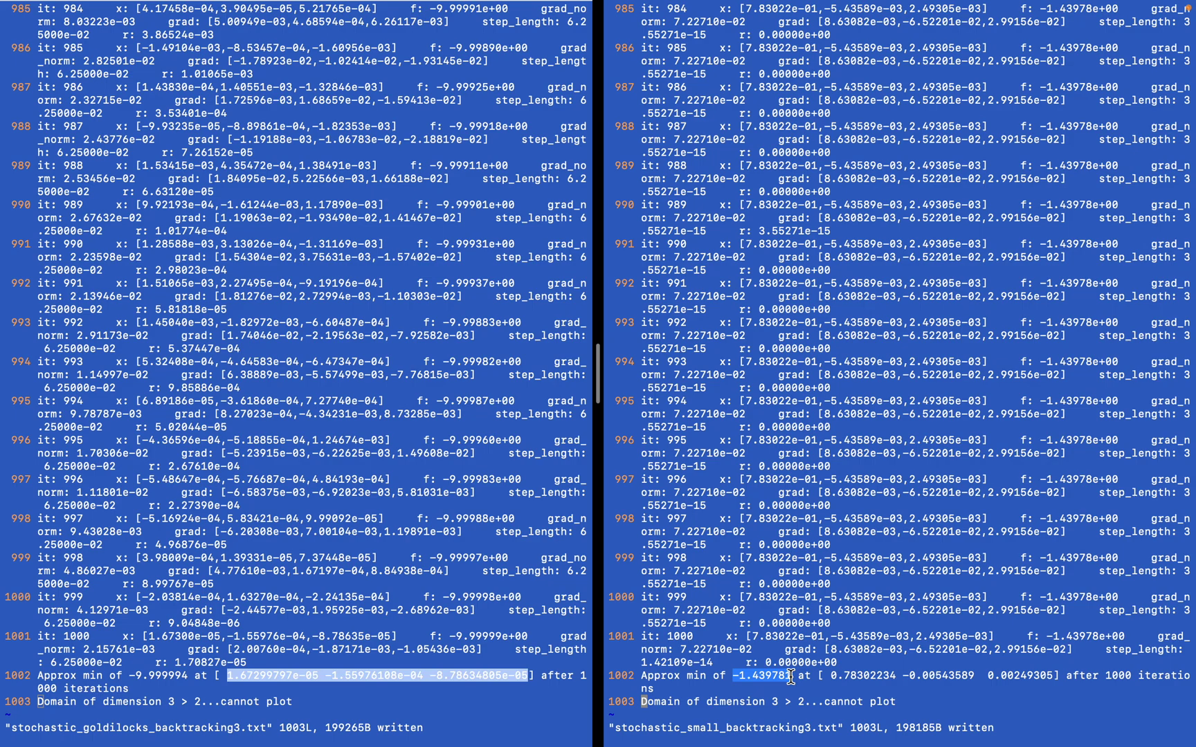
drag(791, 675, 735, 681)
drag(734, 677, 786, 676)
click(832, 676)
drag(832, 677, 1052, 679)
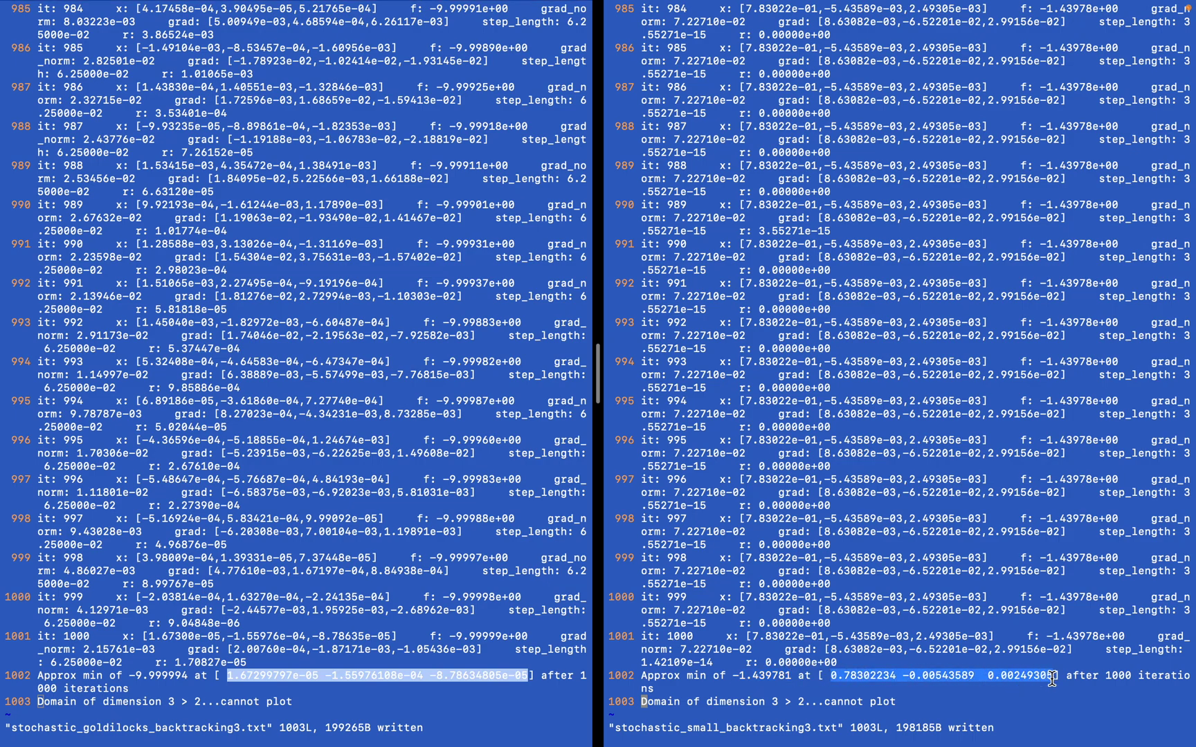
- Select the goldilocks run's minimum -9.999994 and coordinates, then switch to the contour plot
click(220, 683)
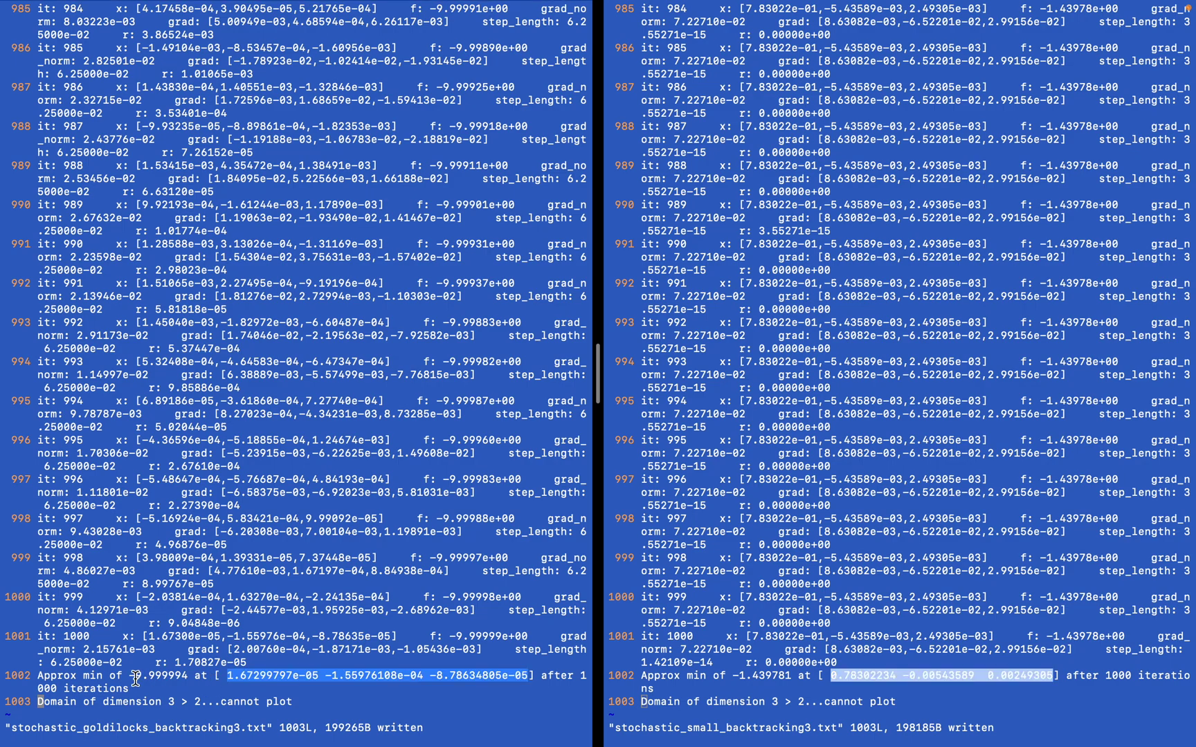
drag(130, 676, 190, 676)
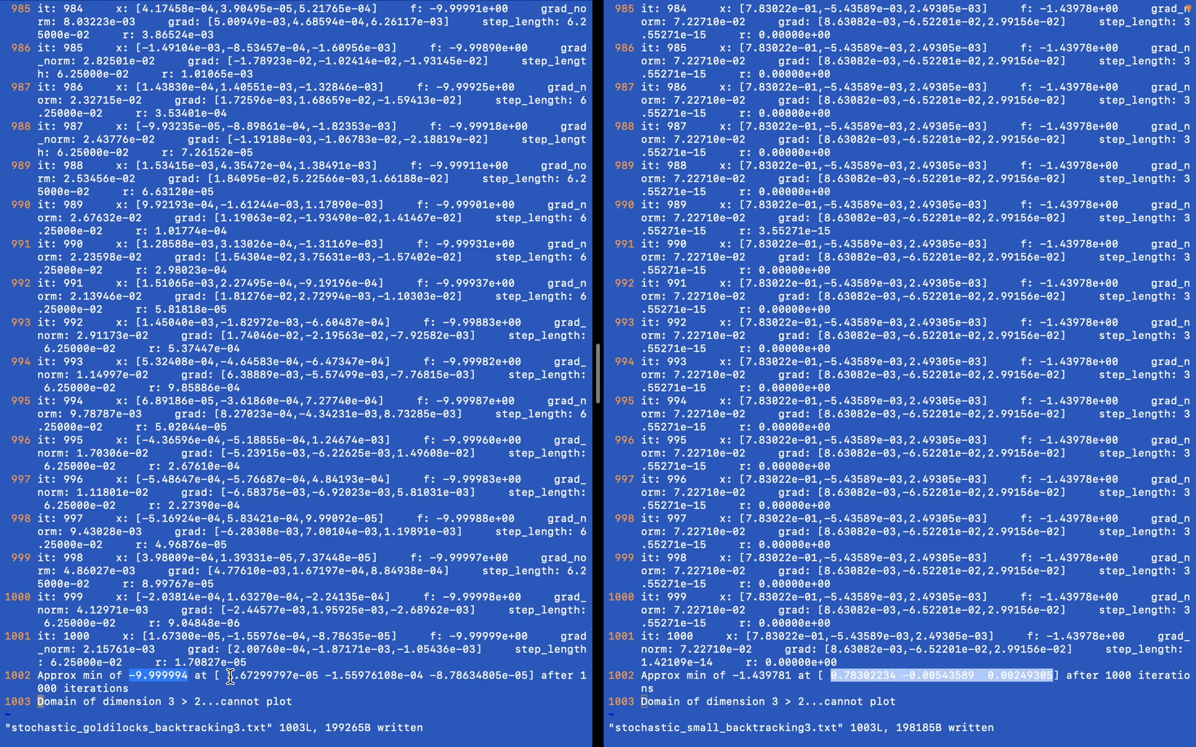
drag(227, 675, 530, 679)
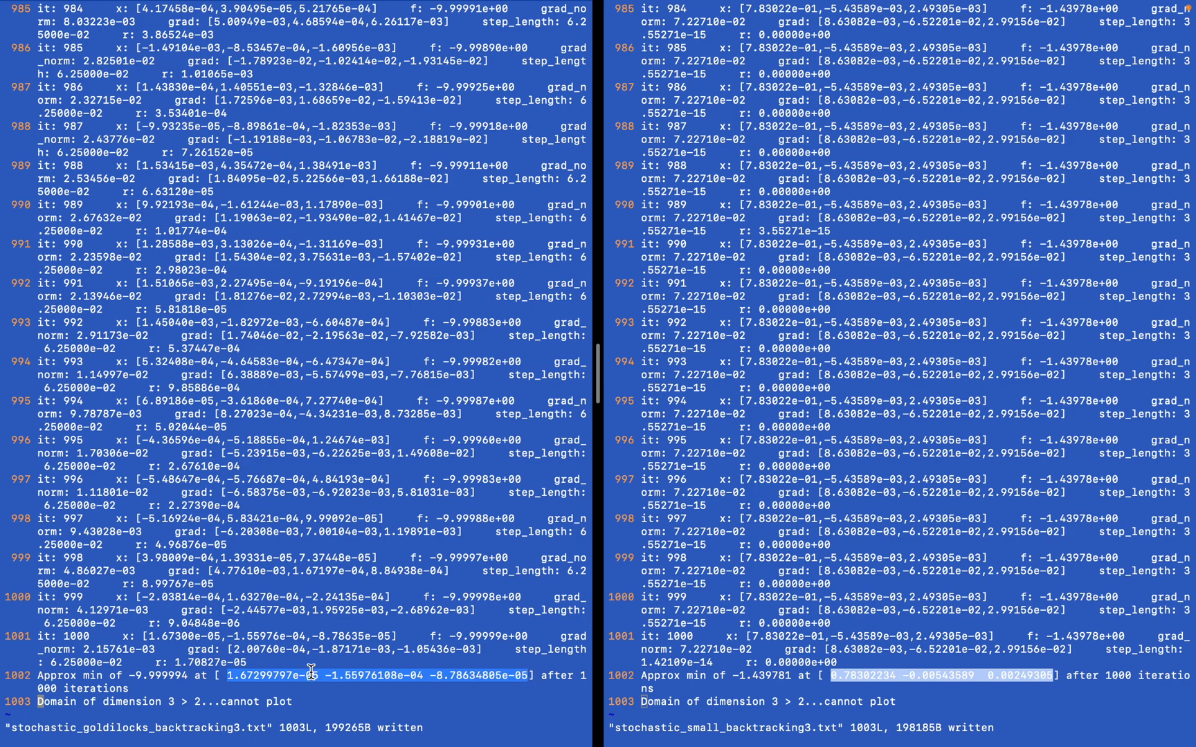
key(ctrl+Right)
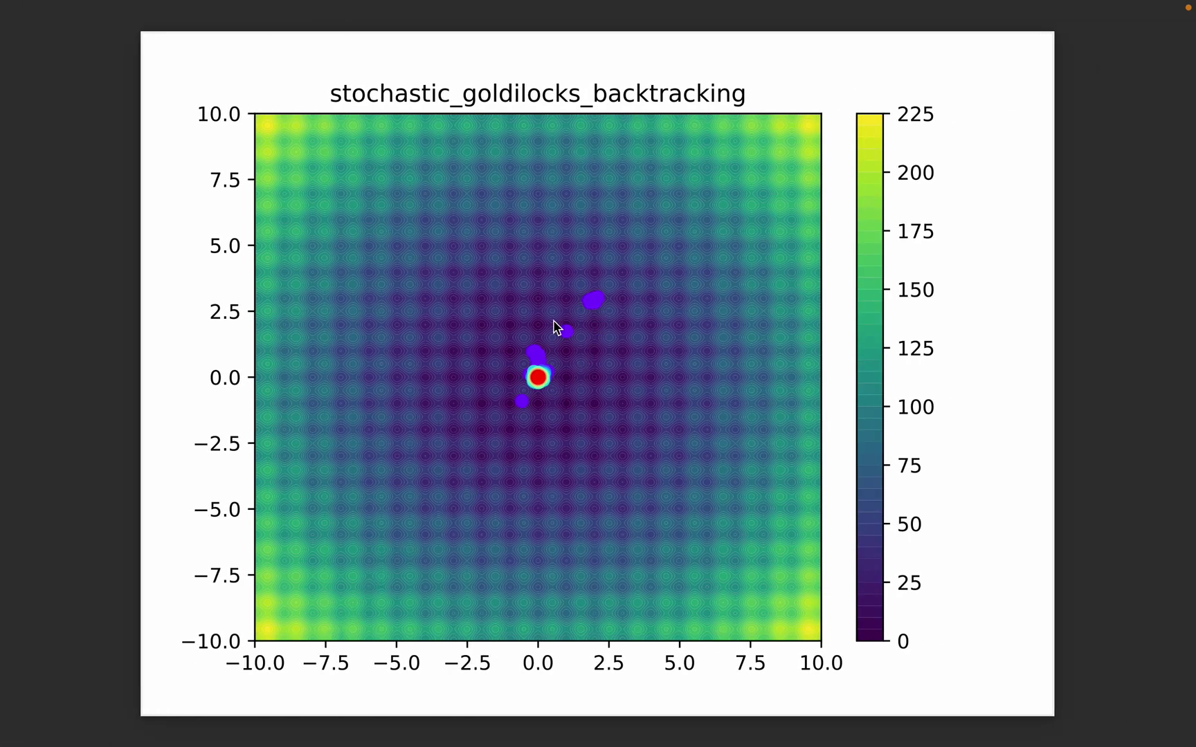
- From the repository's main page, enter the gradient_descent folder and open gd.py
key(ctrl+Right)
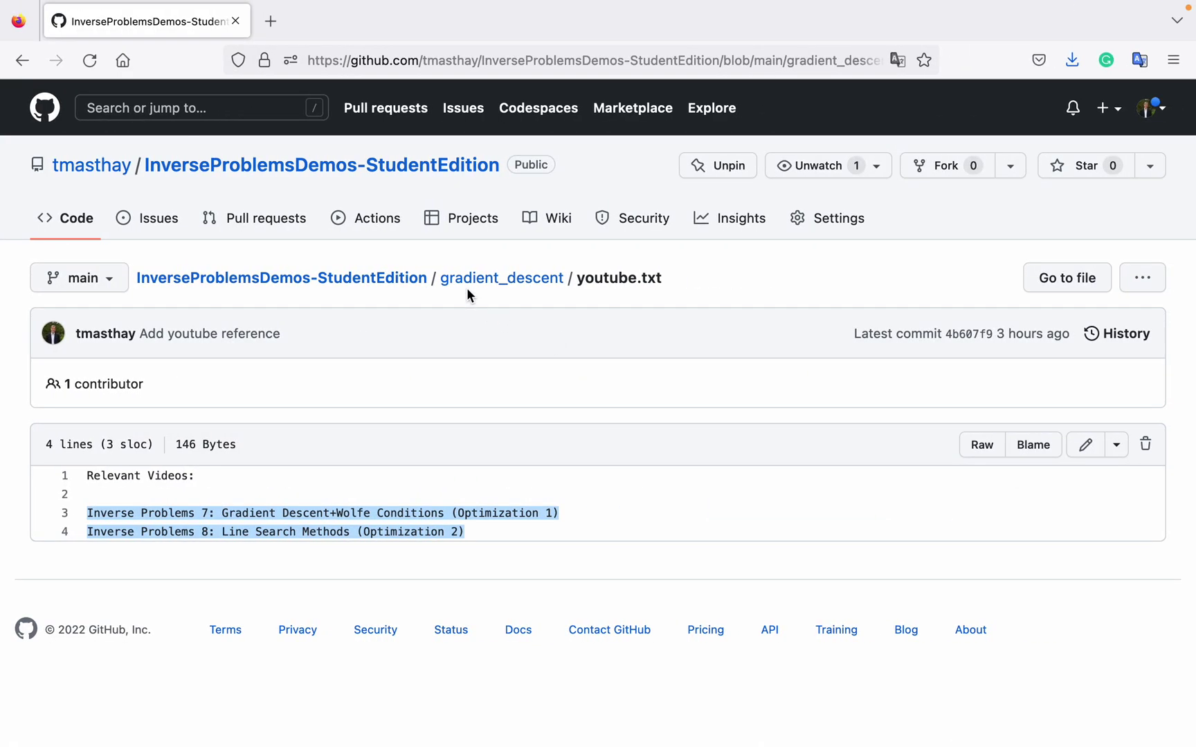
click(400, 288)
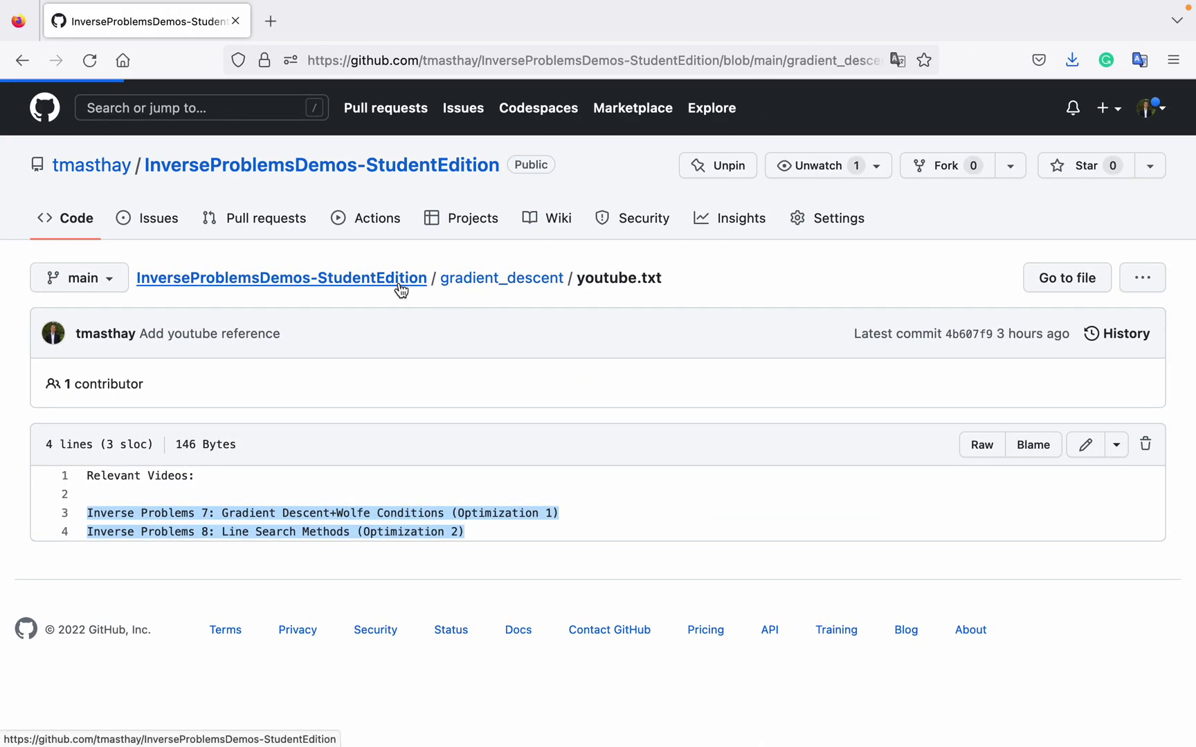
scroll(407, 336, down, 1)
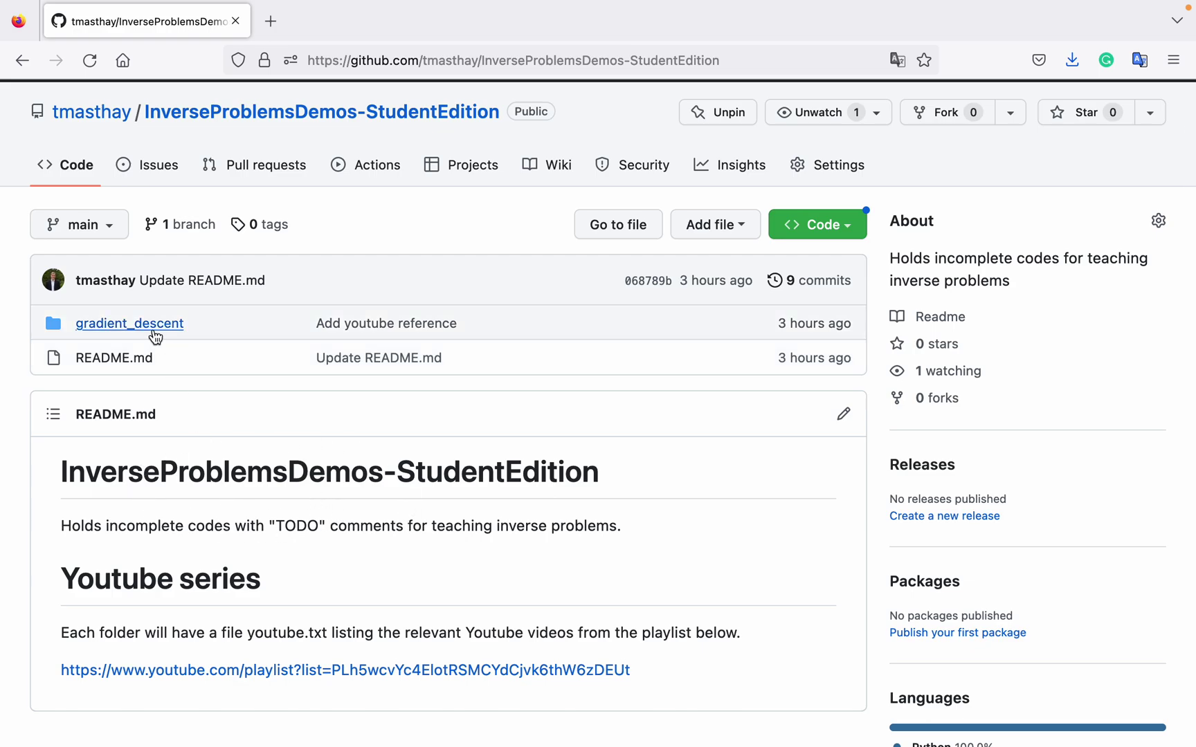
drag(726, 65, 308, 50)
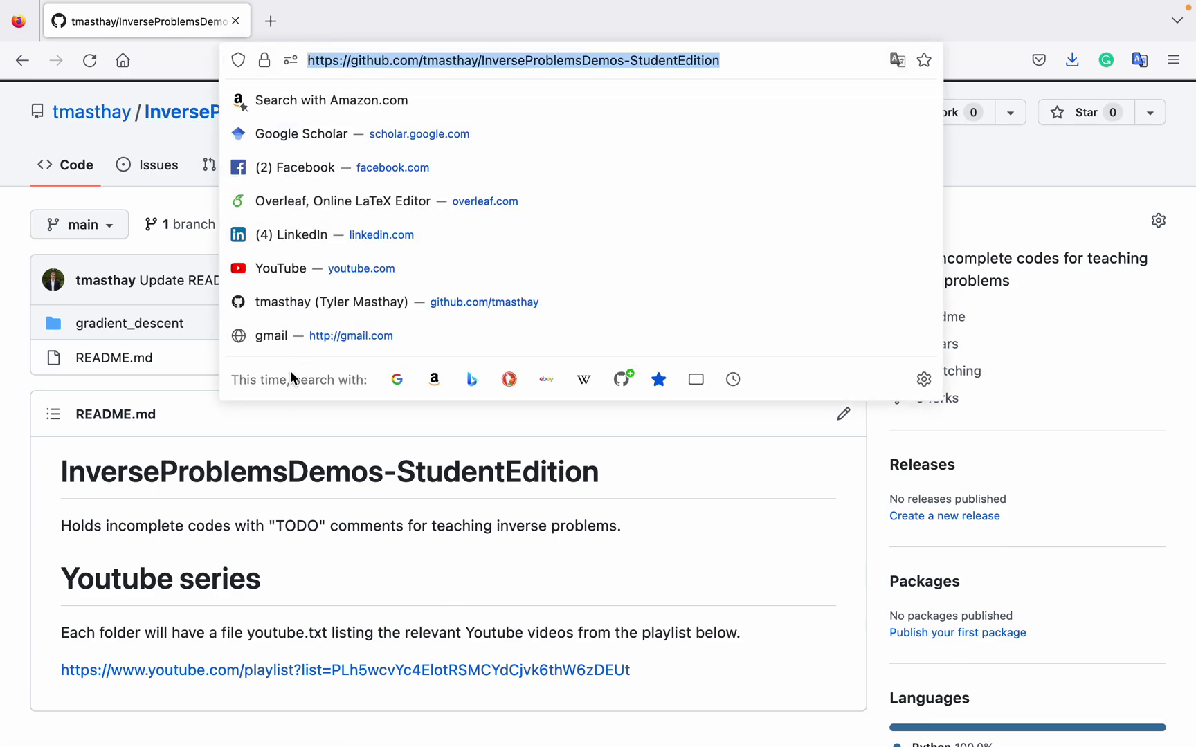
click(283, 434)
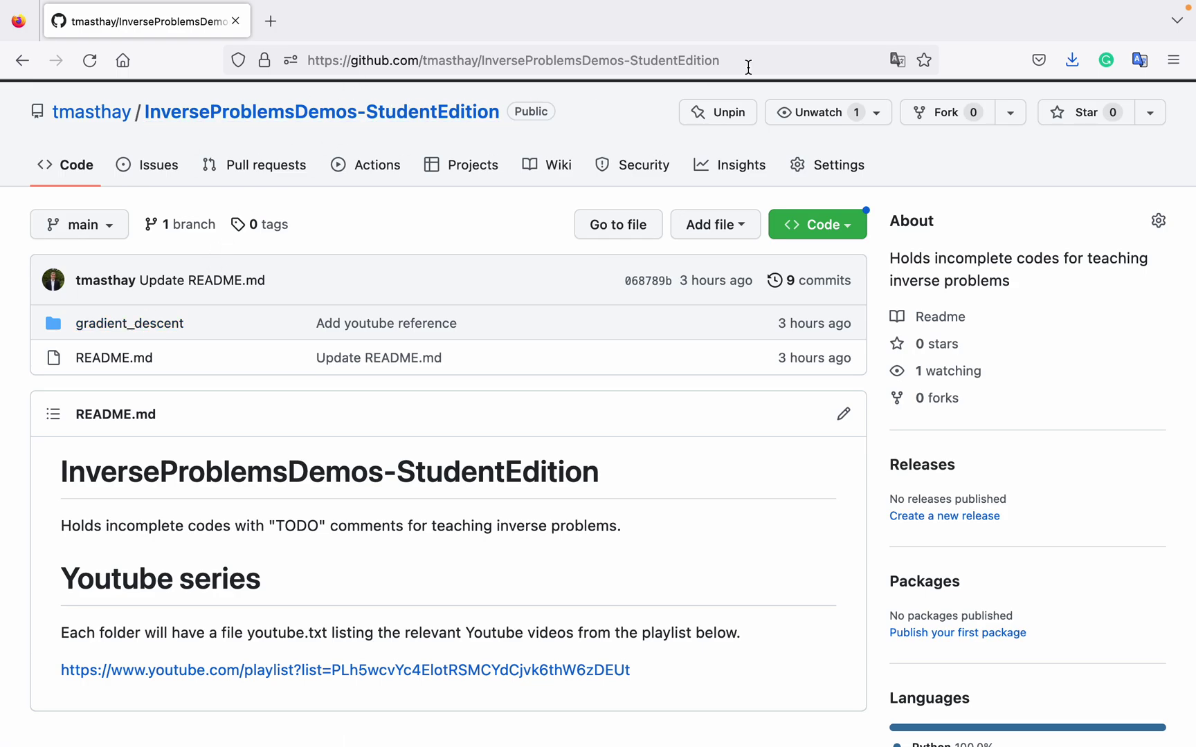
drag(726, 60, 333, 58)
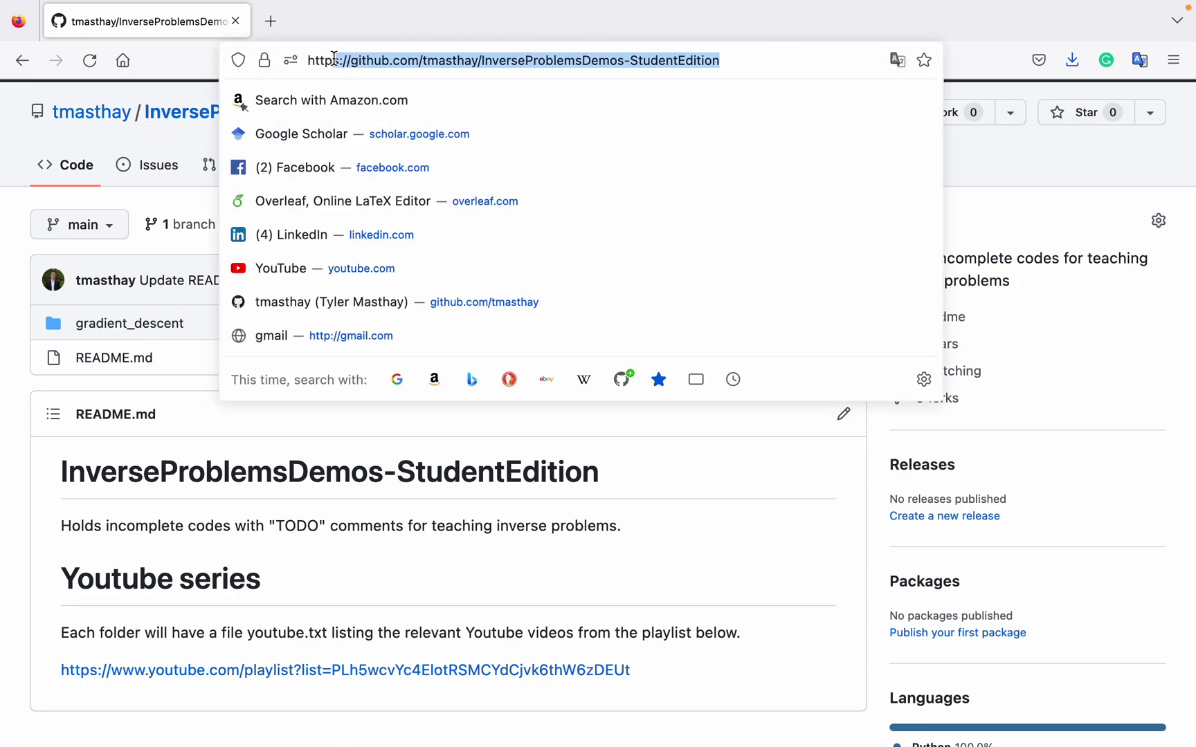
click(148, 326)
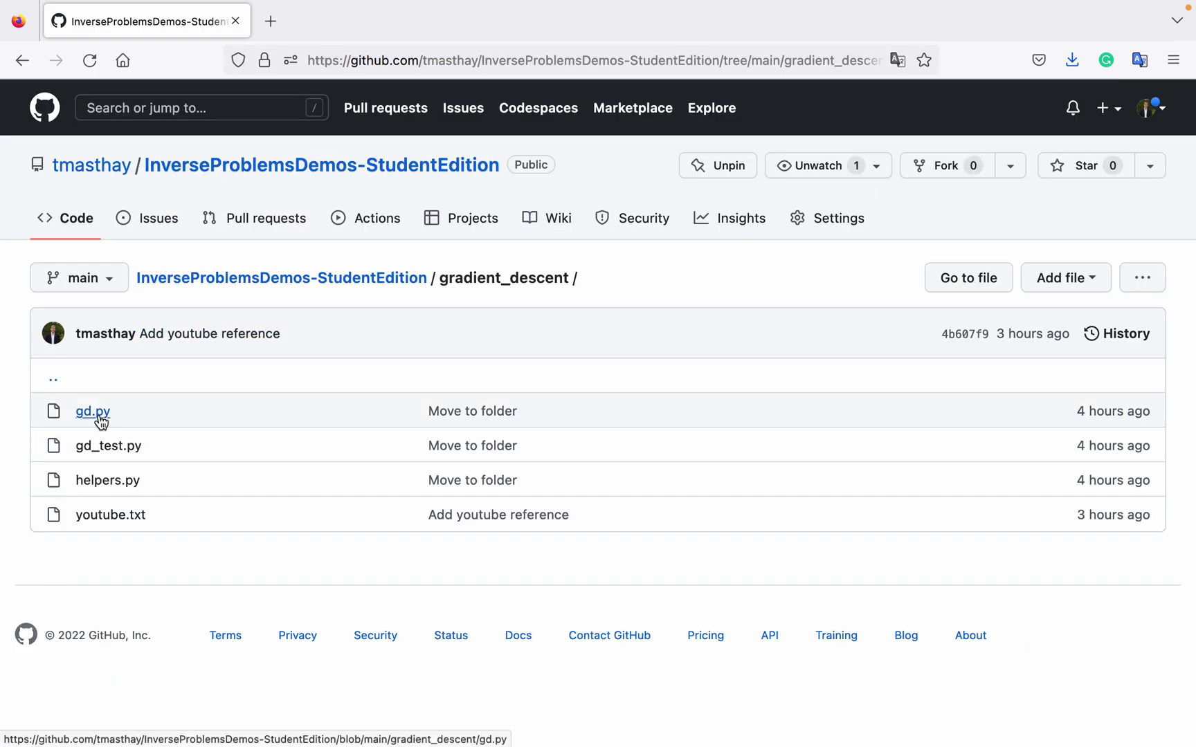
click(99, 415)
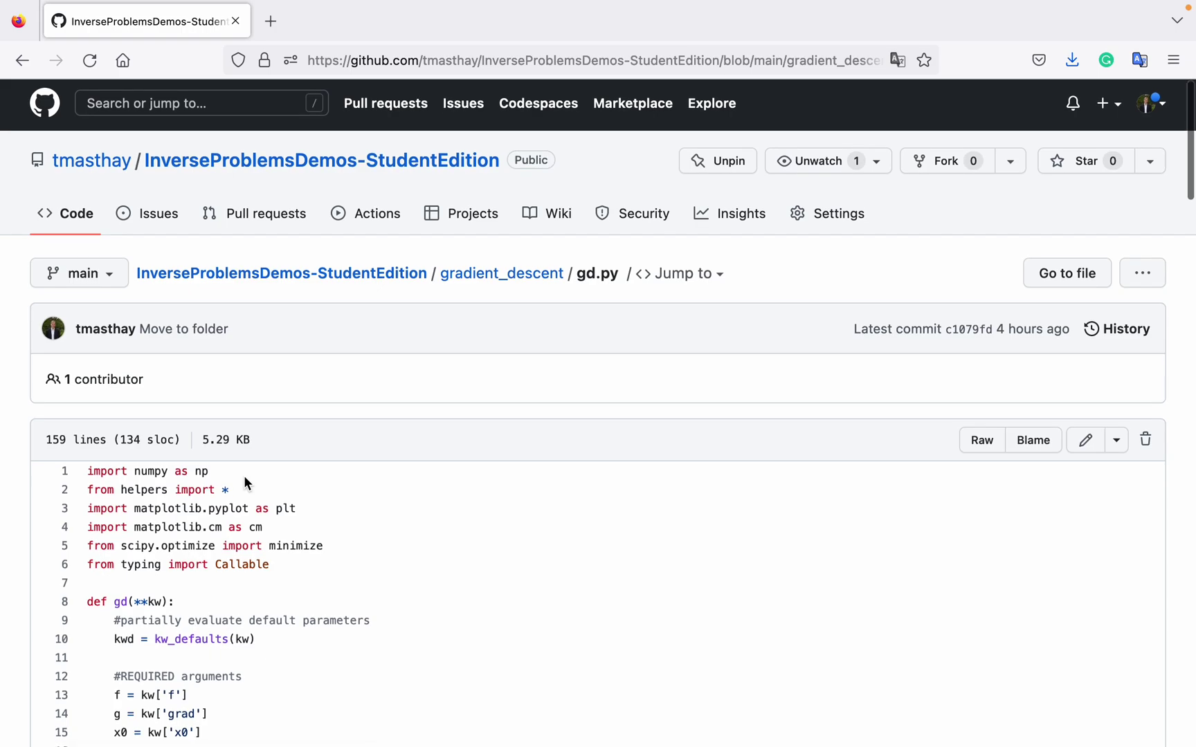
- Highlight the derivative-of-phi TODO on line 49 and the Armijo condition TODO on line 50
scroll(243, 475, down, 3)
scroll(244, 475, down, 7)
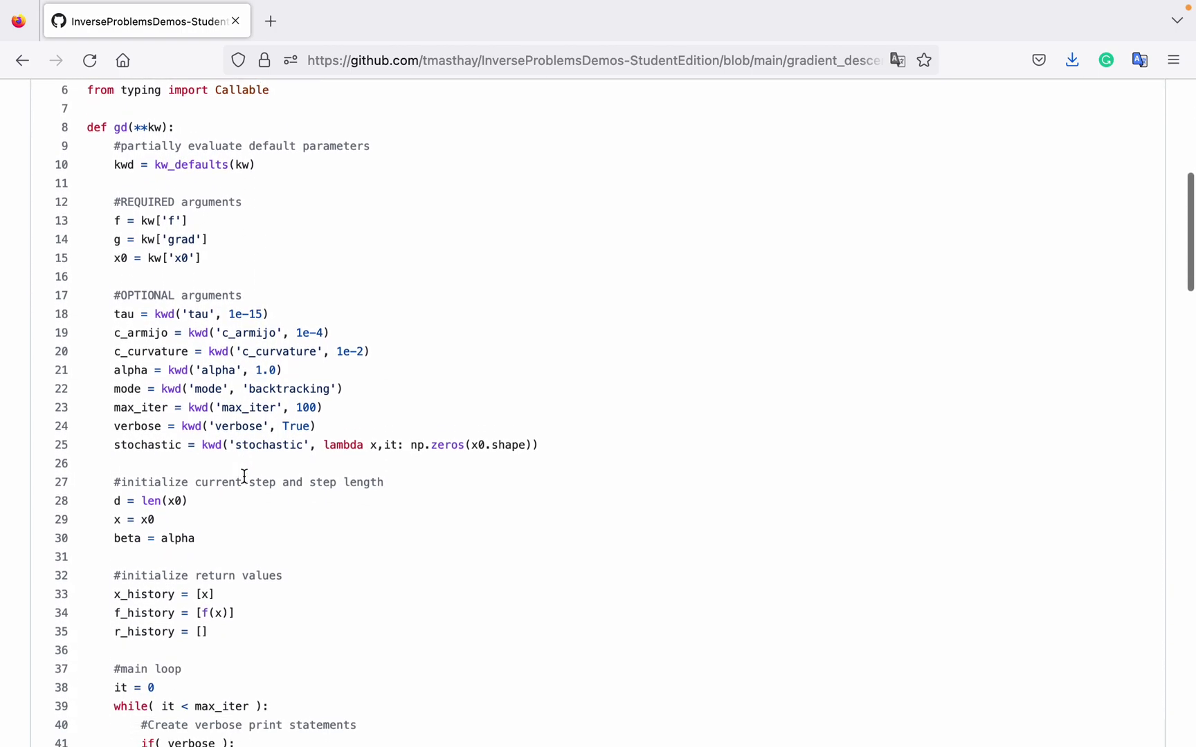
scroll(244, 475, down, 4)
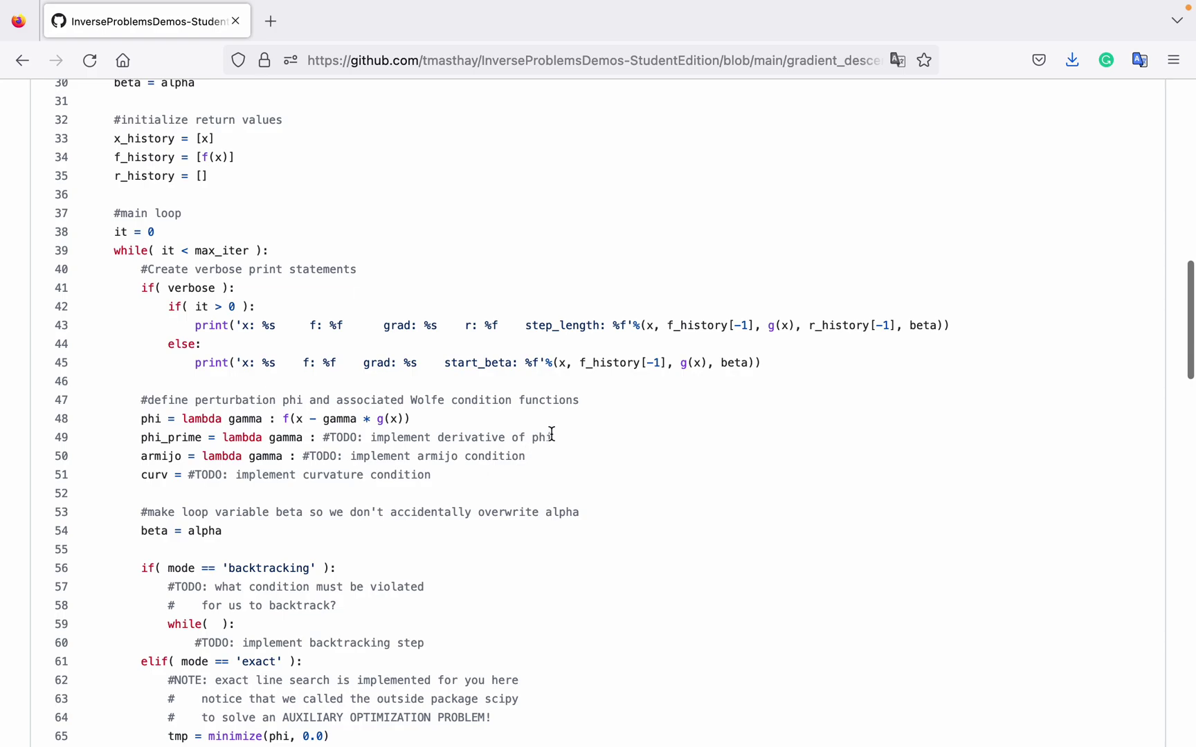
drag(553, 437, 325, 436)
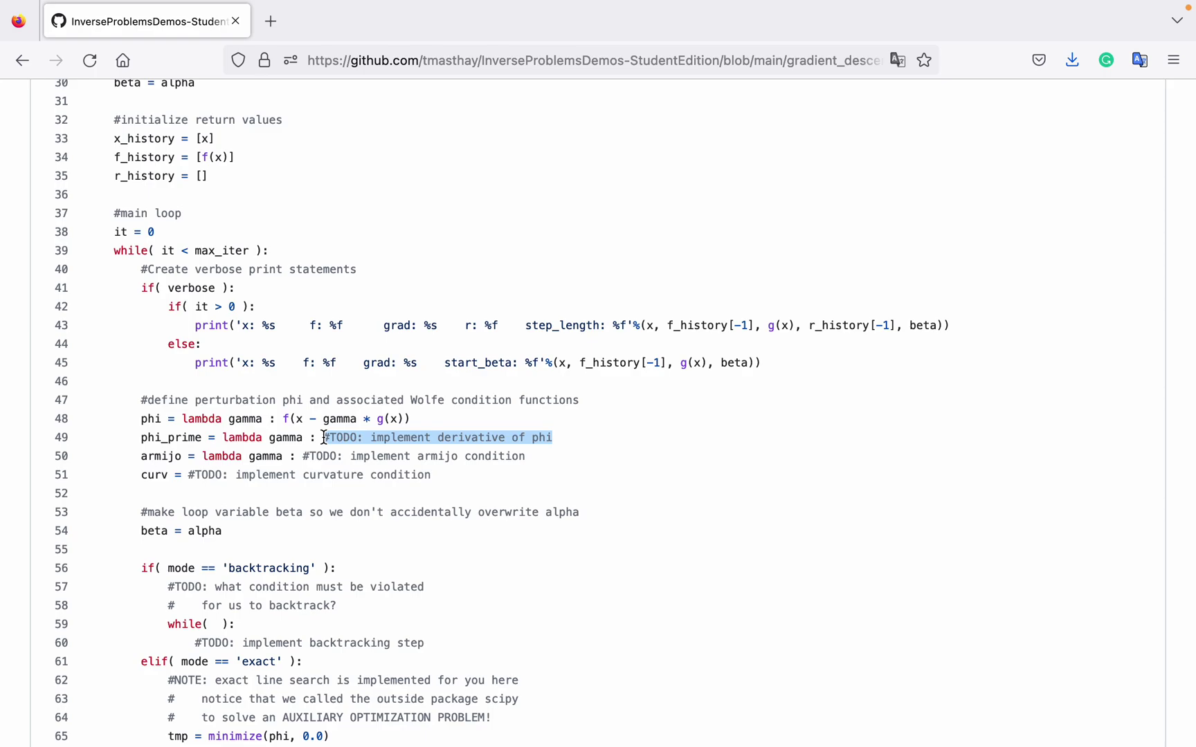
click(521, 463)
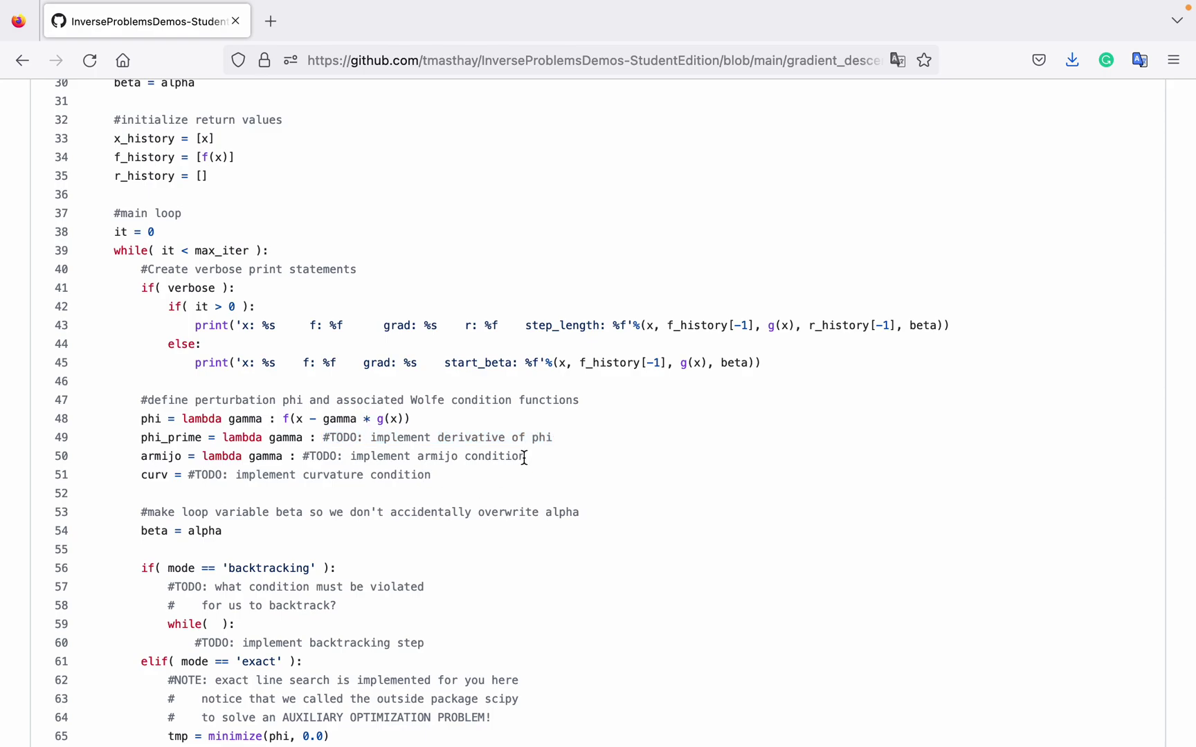
drag(517, 463, 305, 456)
click(435, 472)
- Highlight the empty while condition (line 59) and backtracking step TODO (line 60), then go back
scroll(352, 557, down, 3)
drag(216, 483, 225, 482)
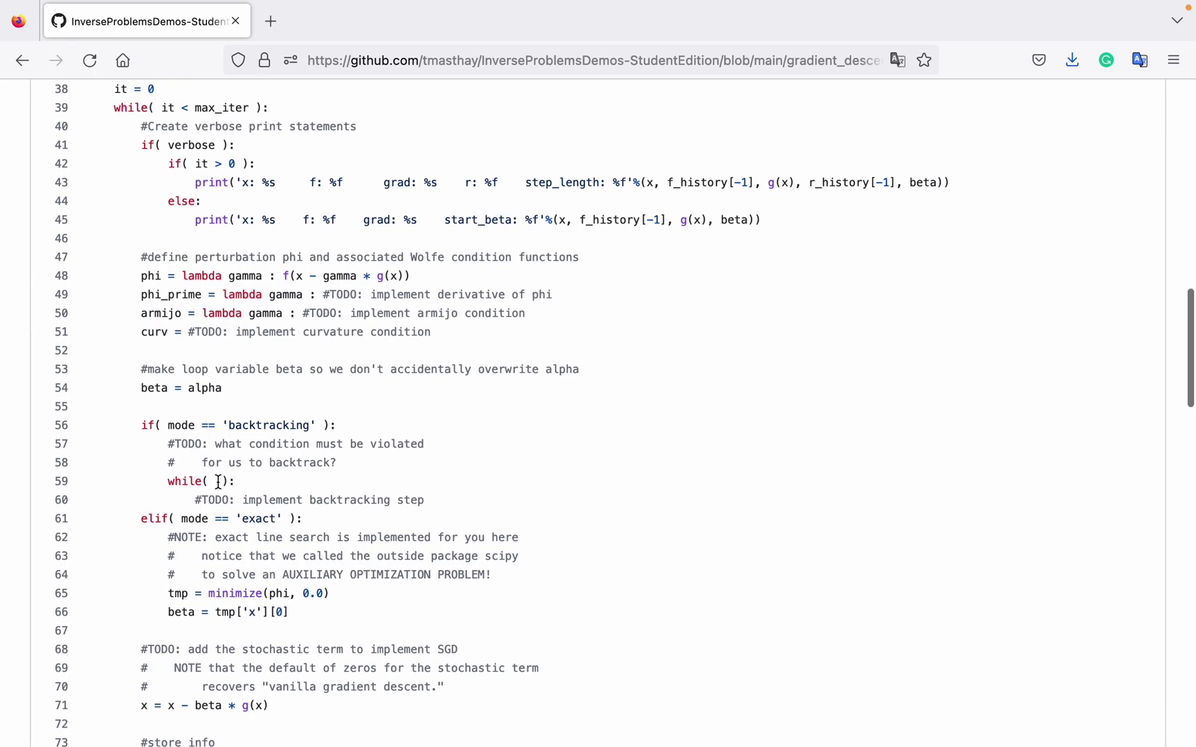
click(228, 499)
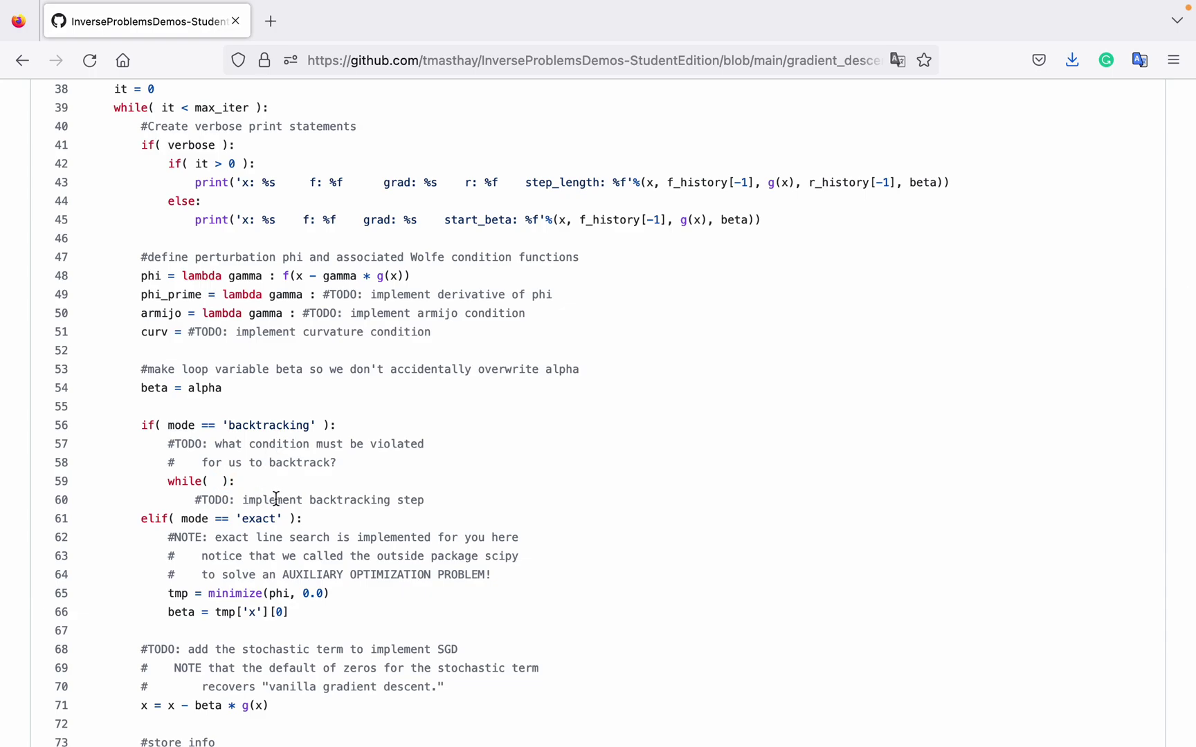
drag(201, 500, 422, 502)
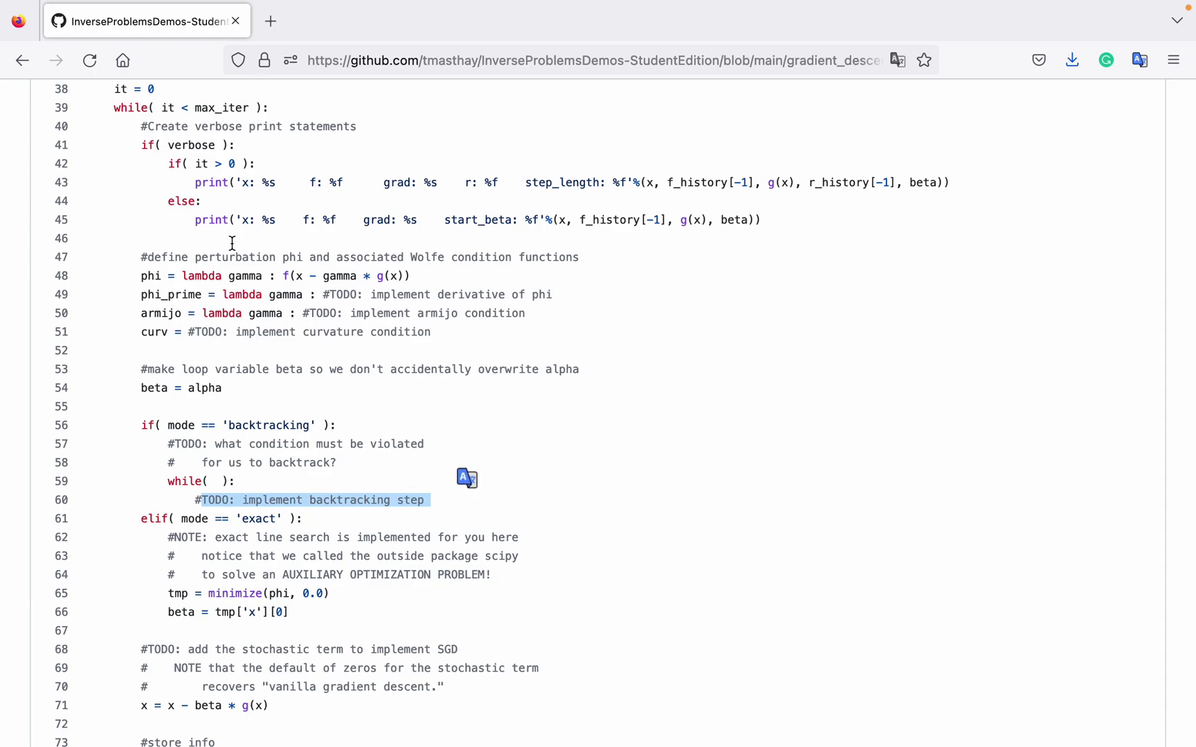
click(22, 60)
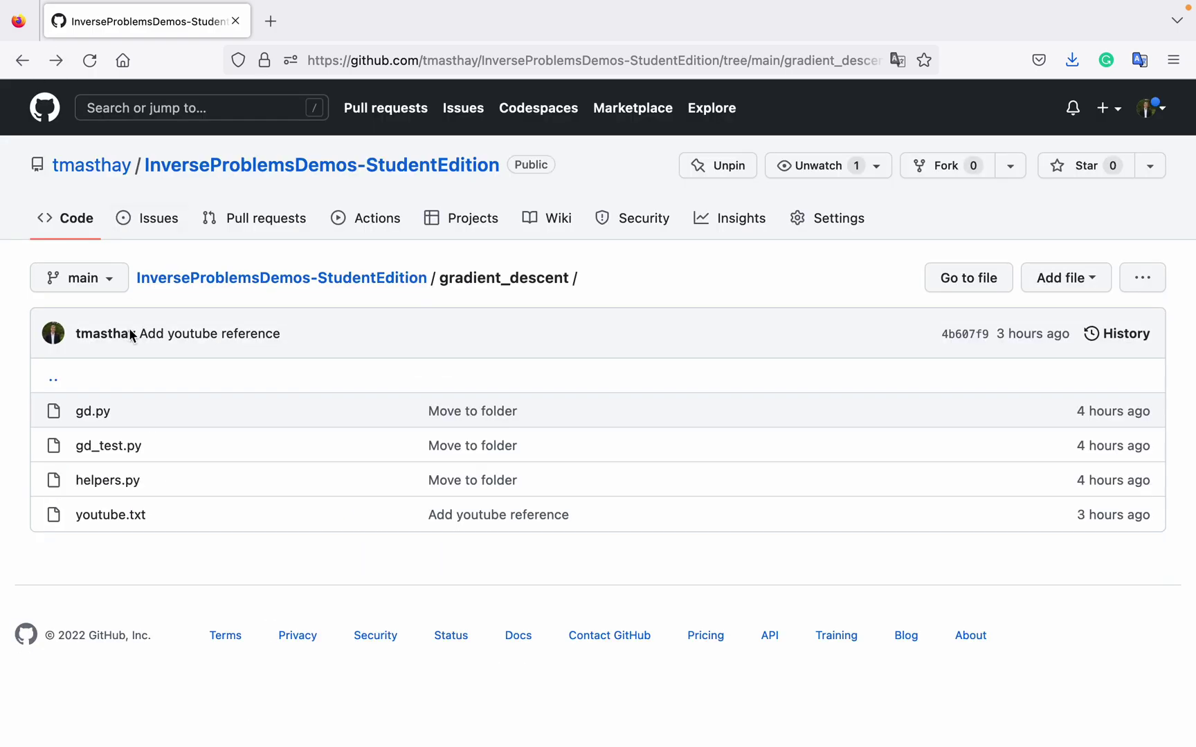
- Open gd_test.py and highlight the Rastrigin function TODO on line 3
click(95, 447)
scroll(183, 474, down, 5)
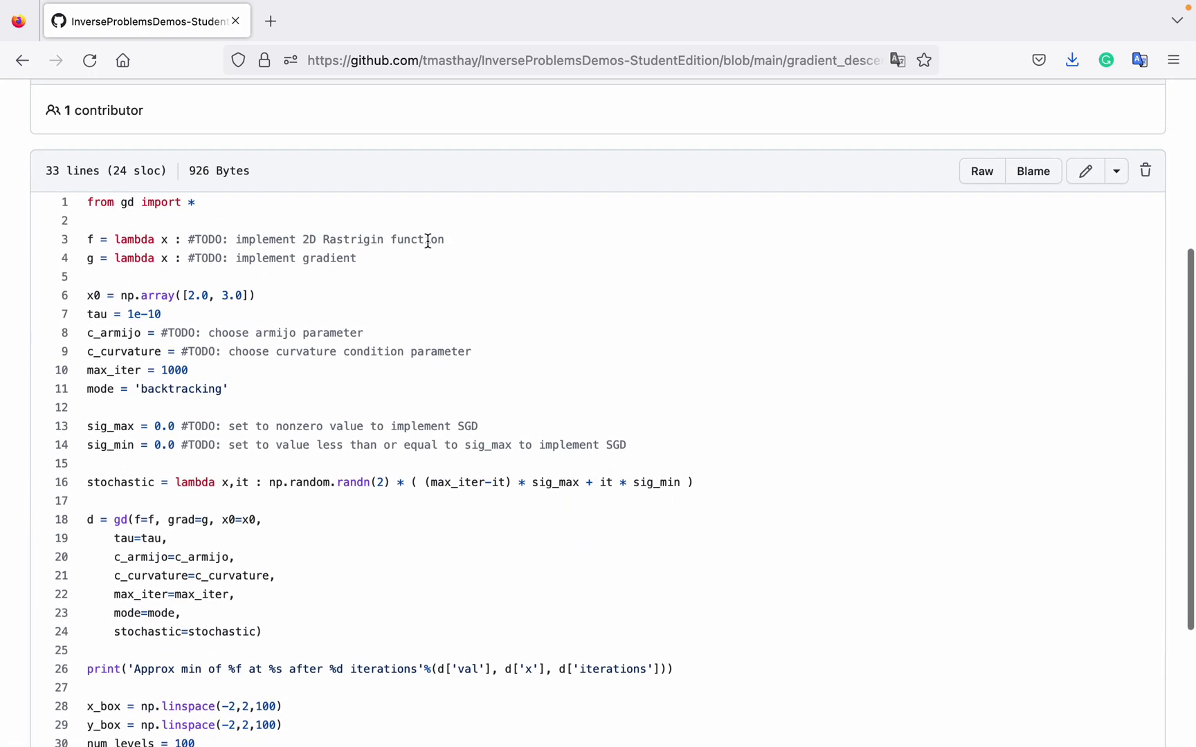
drag(431, 239, 215, 239)
click(296, 257)
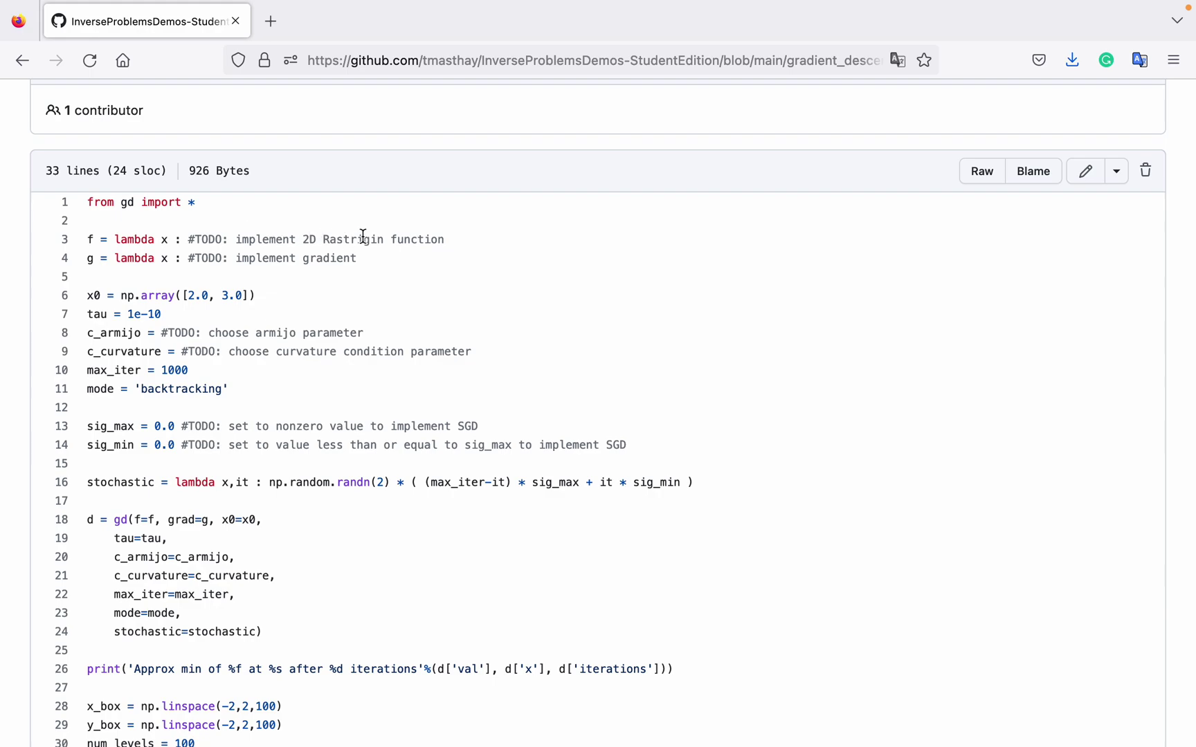
drag(445, 240, 189, 245)
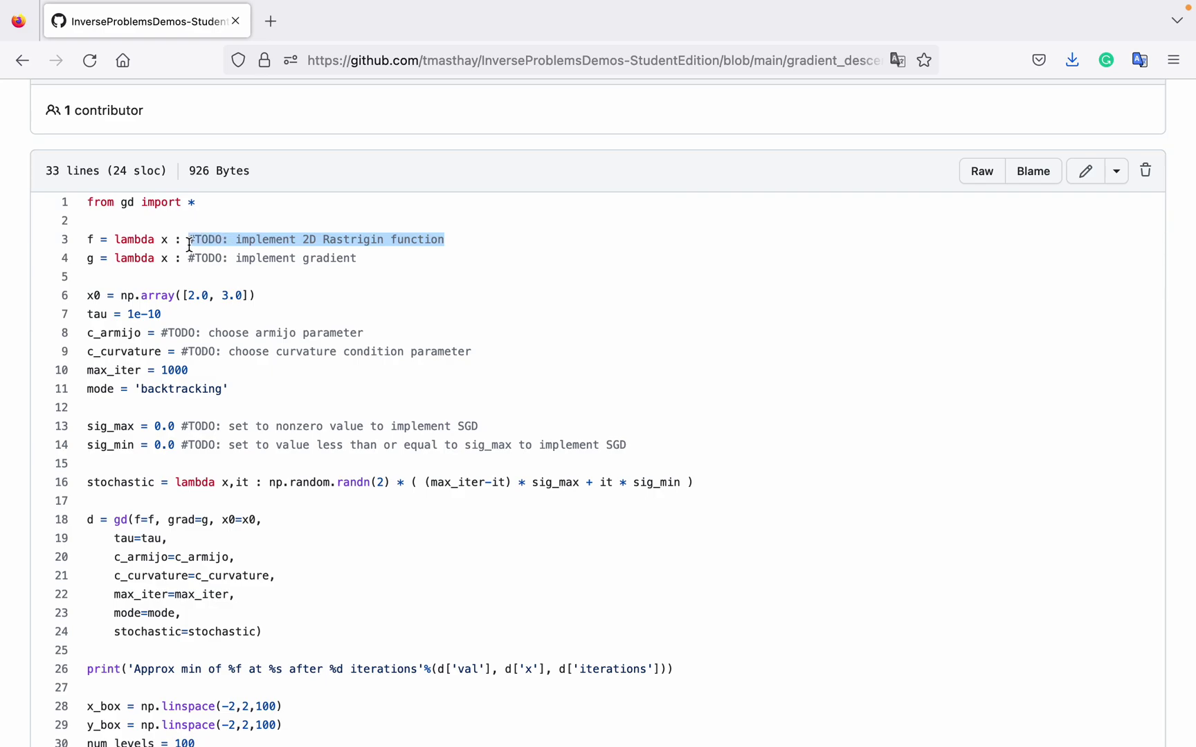
click(188, 242)
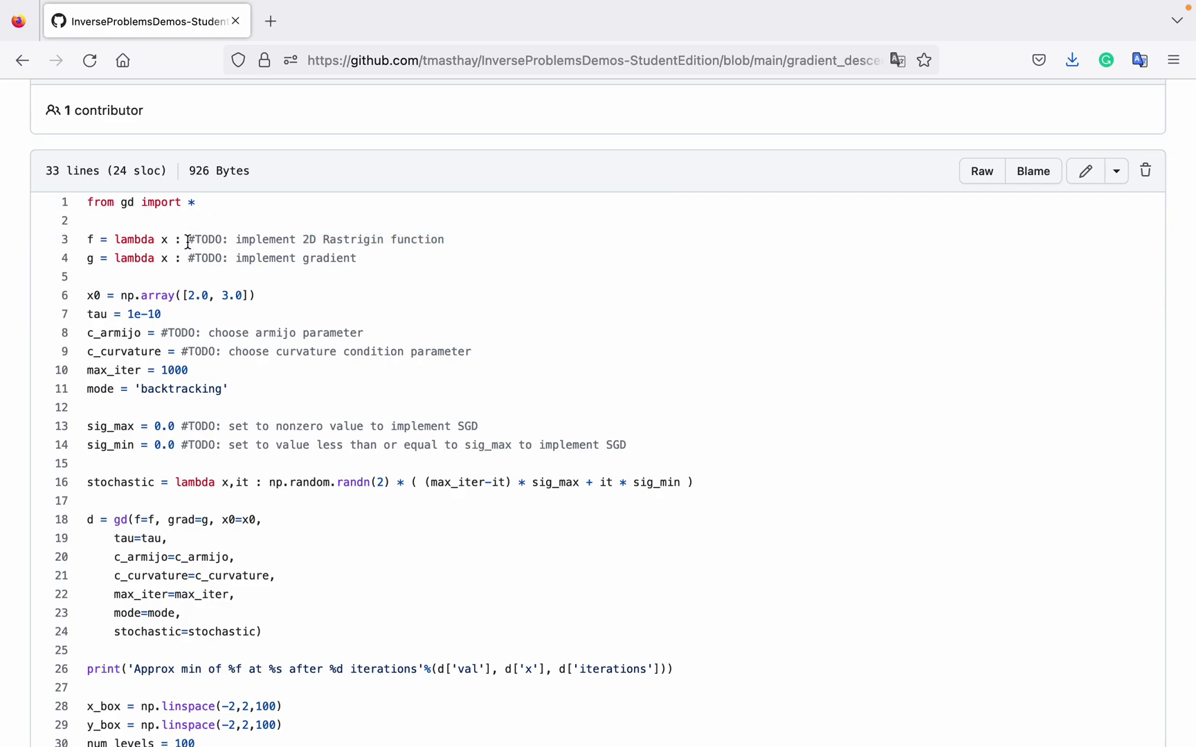
- Re-highlight portions of the line 3 TODO comment to point it out
drag(188, 242, 341, 244)
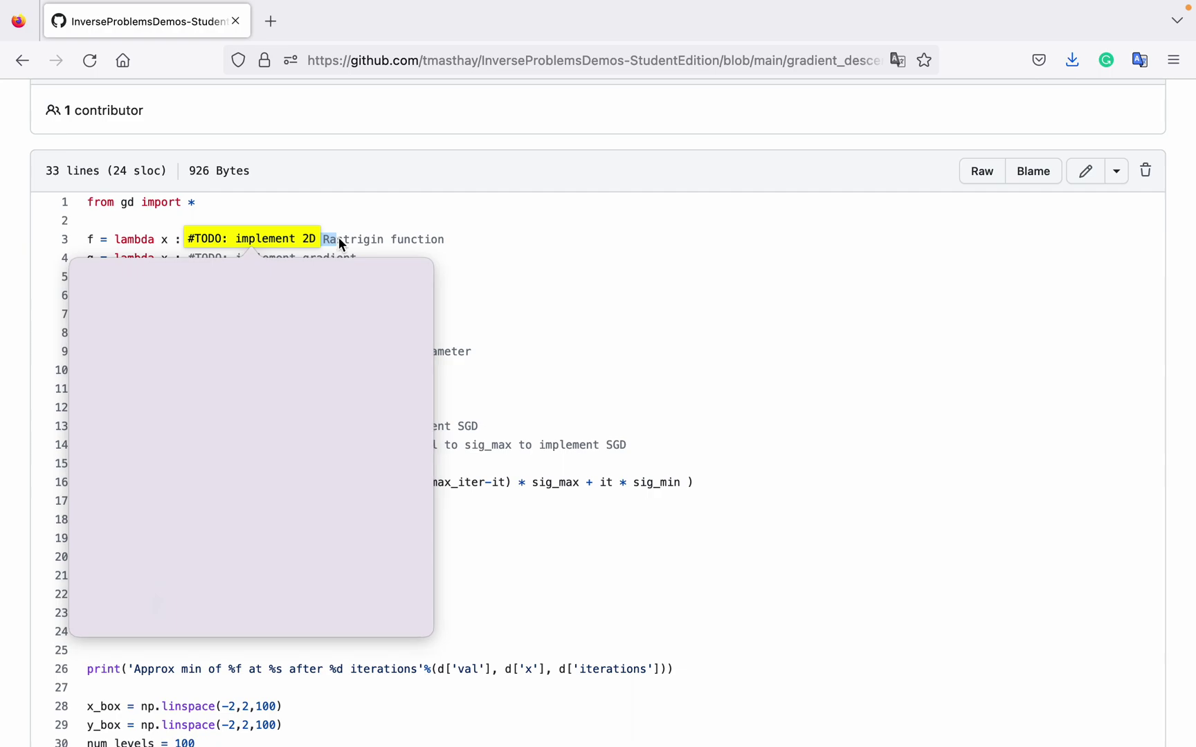
click(360, 244)
drag(445, 235, 192, 235)
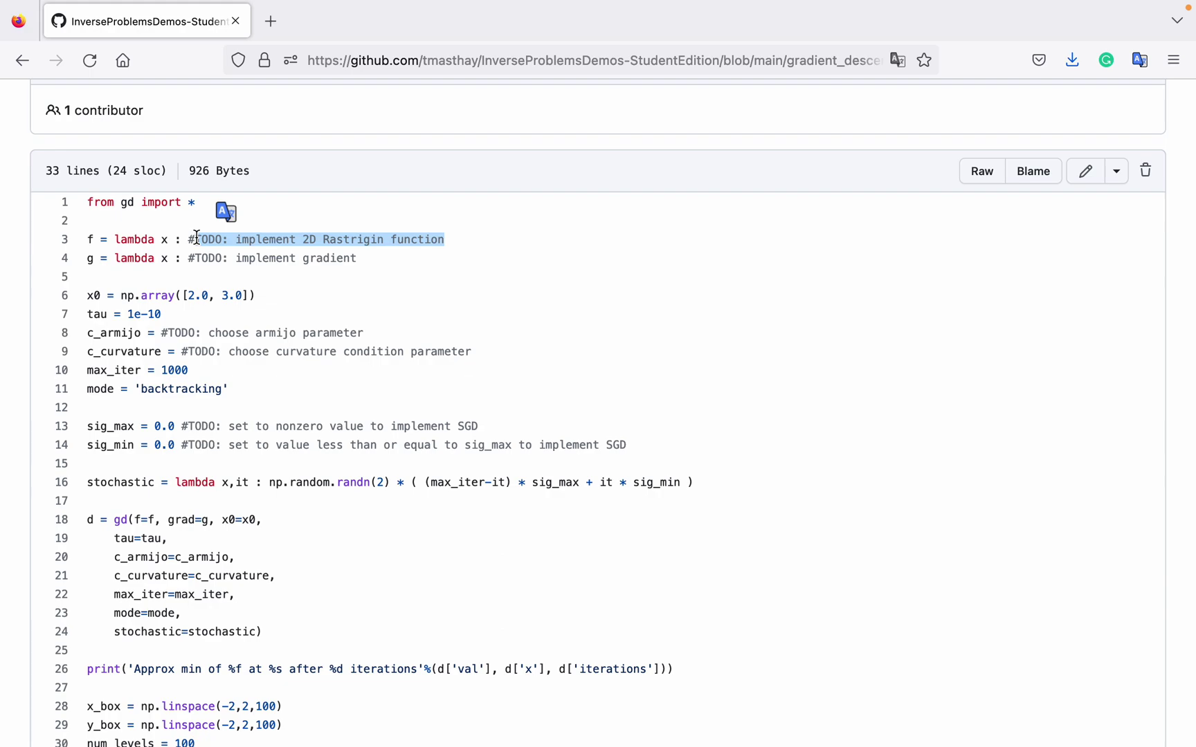
click(197, 237)
drag(196, 236, 381, 241)
click(322, 254)
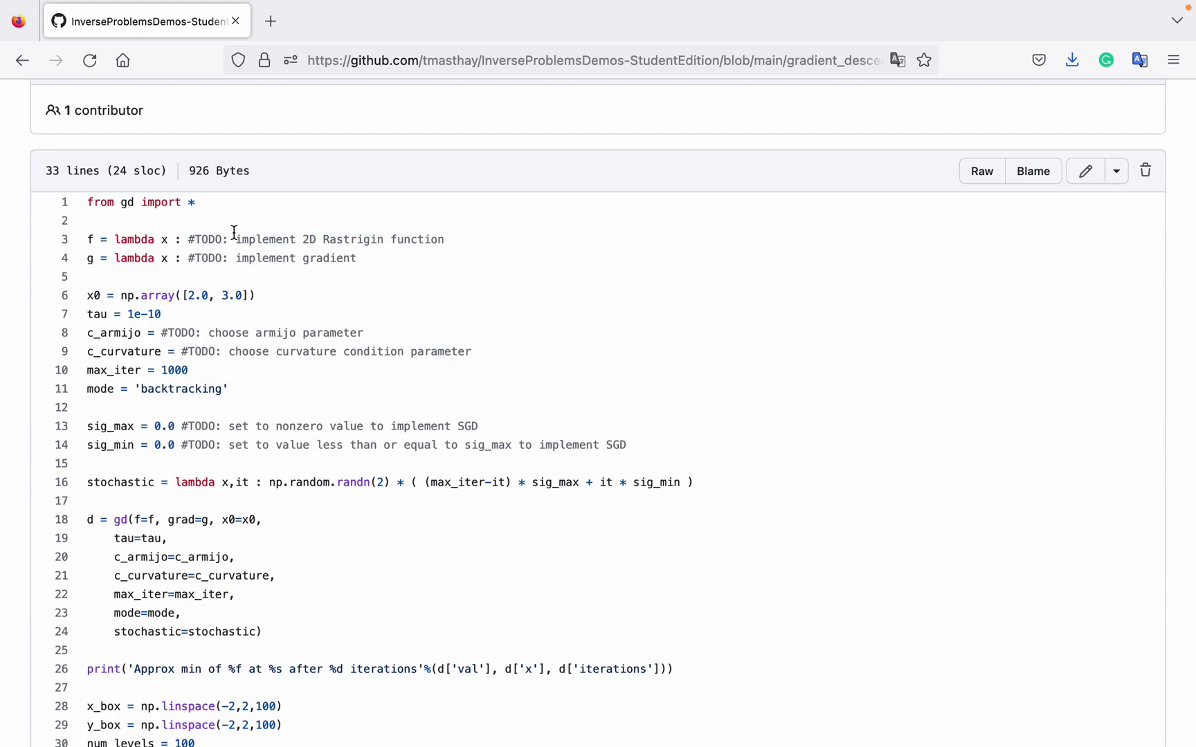
drag(236, 239, 353, 240)
click(277, 257)
- Highlight the starting point [2.0, 3.0] on line 6, then return to the folder listing
drag(248, 296, 183, 293)
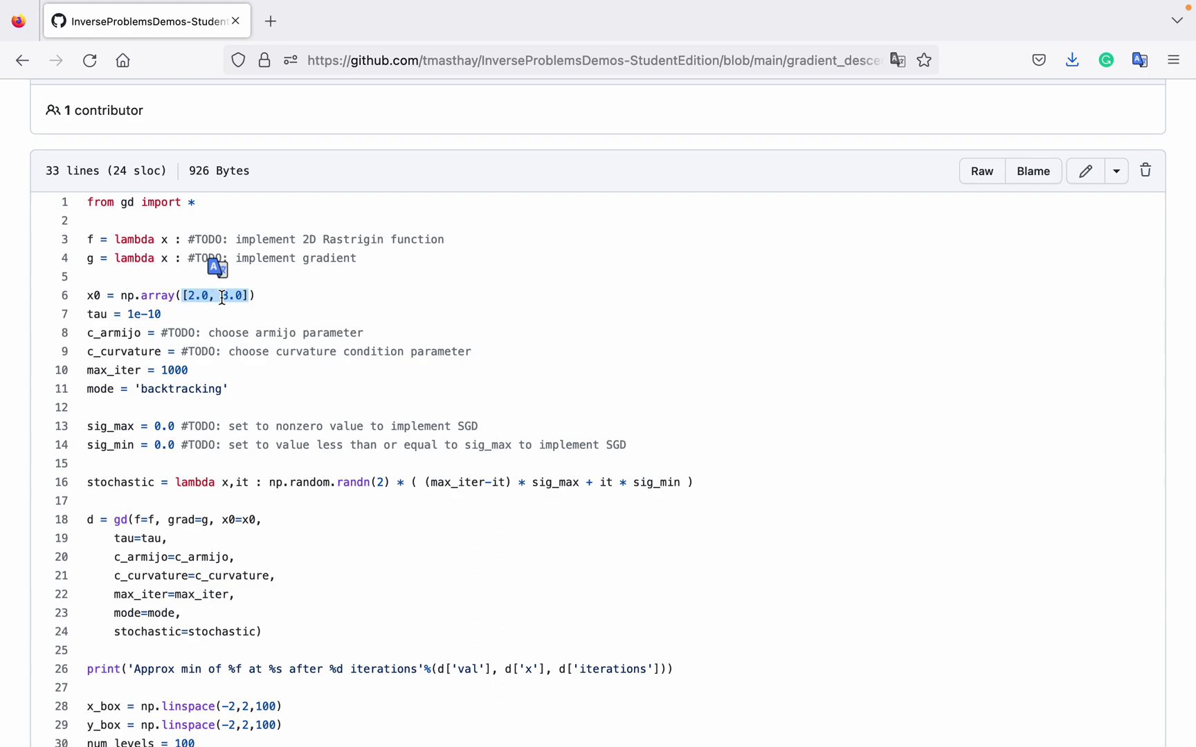
click(245, 297)
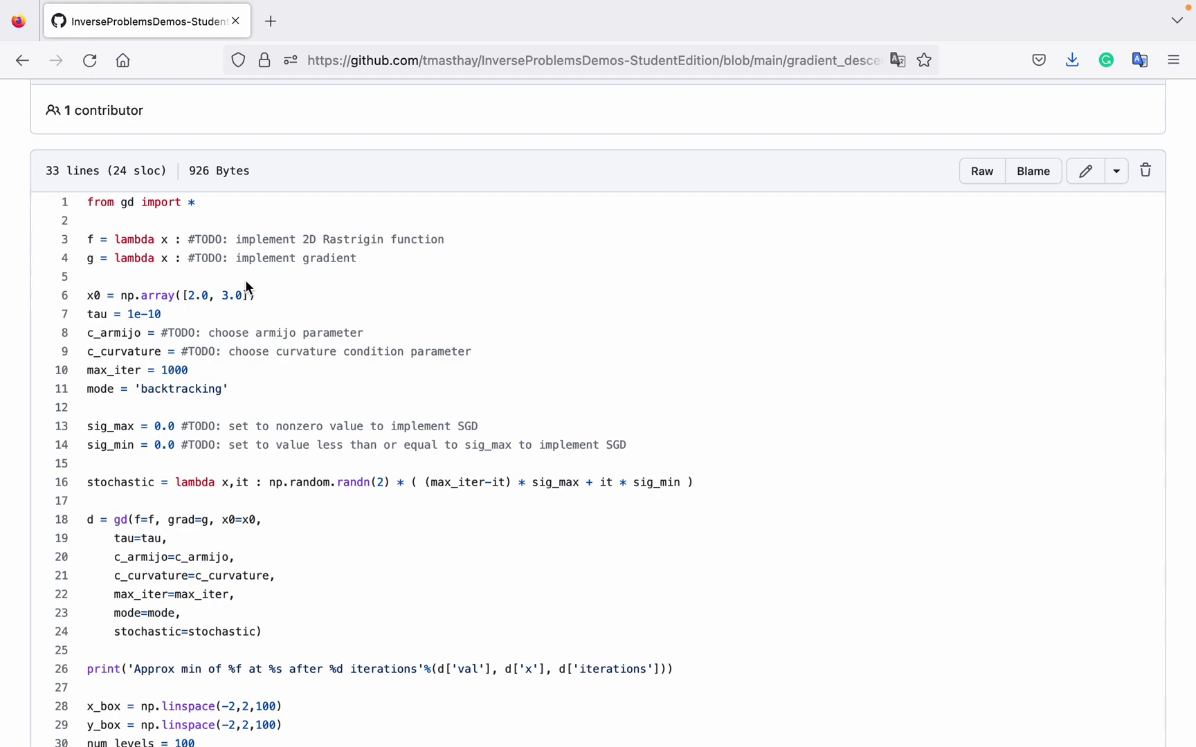
click(23, 62)
- Open youtube.txt, highlight its two video titles on lines 3–4, and return to gradient_descent
click(125, 519)
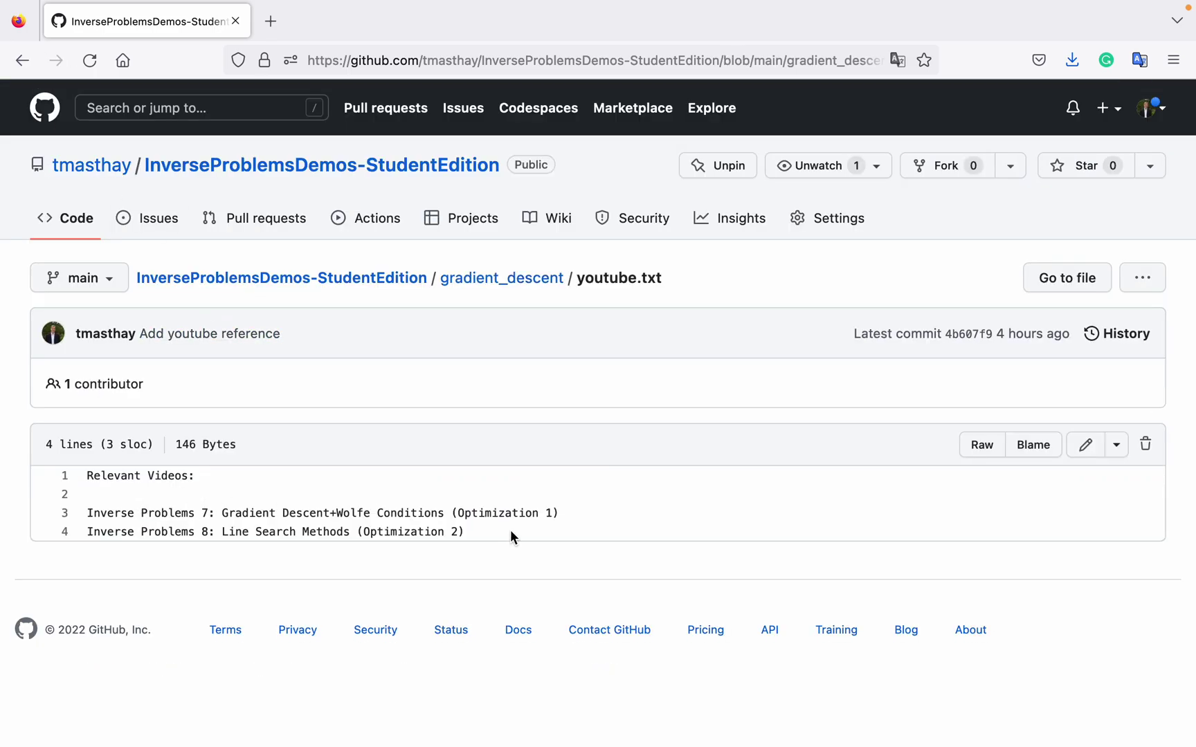
drag(480, 531, 72, 474)
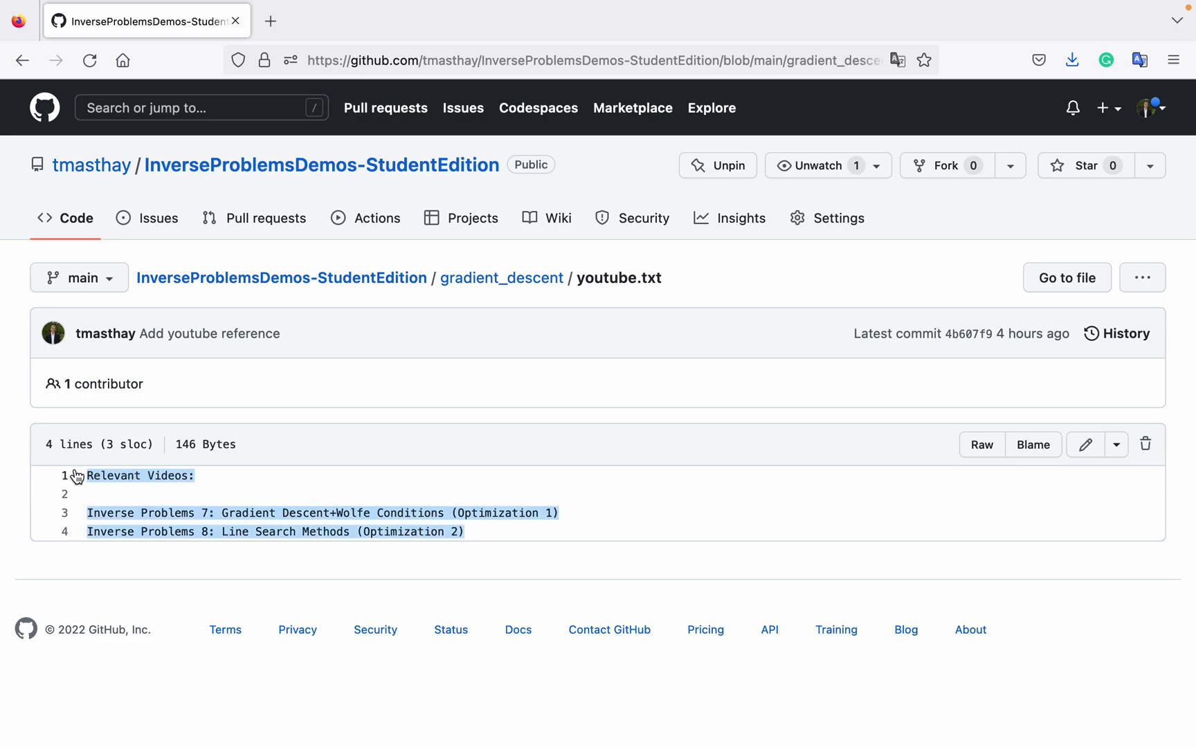
click(464, 523)
drag(465, 531, 86, 475)
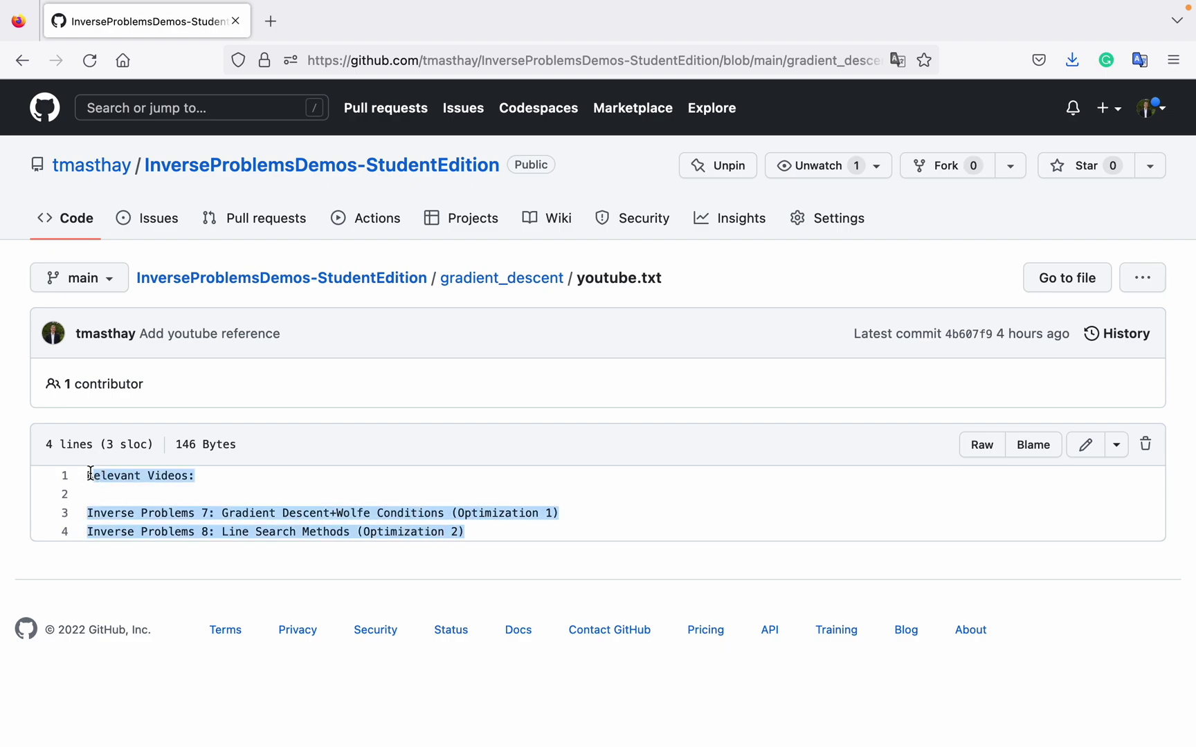
click(209, 534)
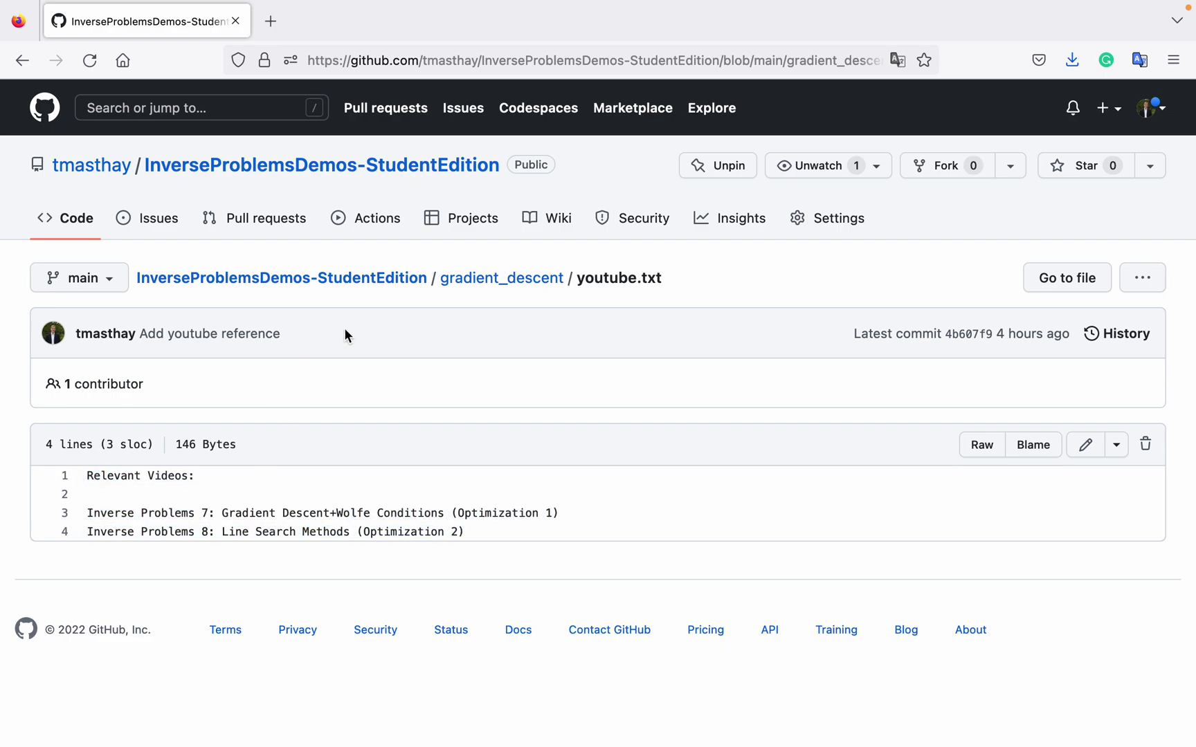
click(486, 278)
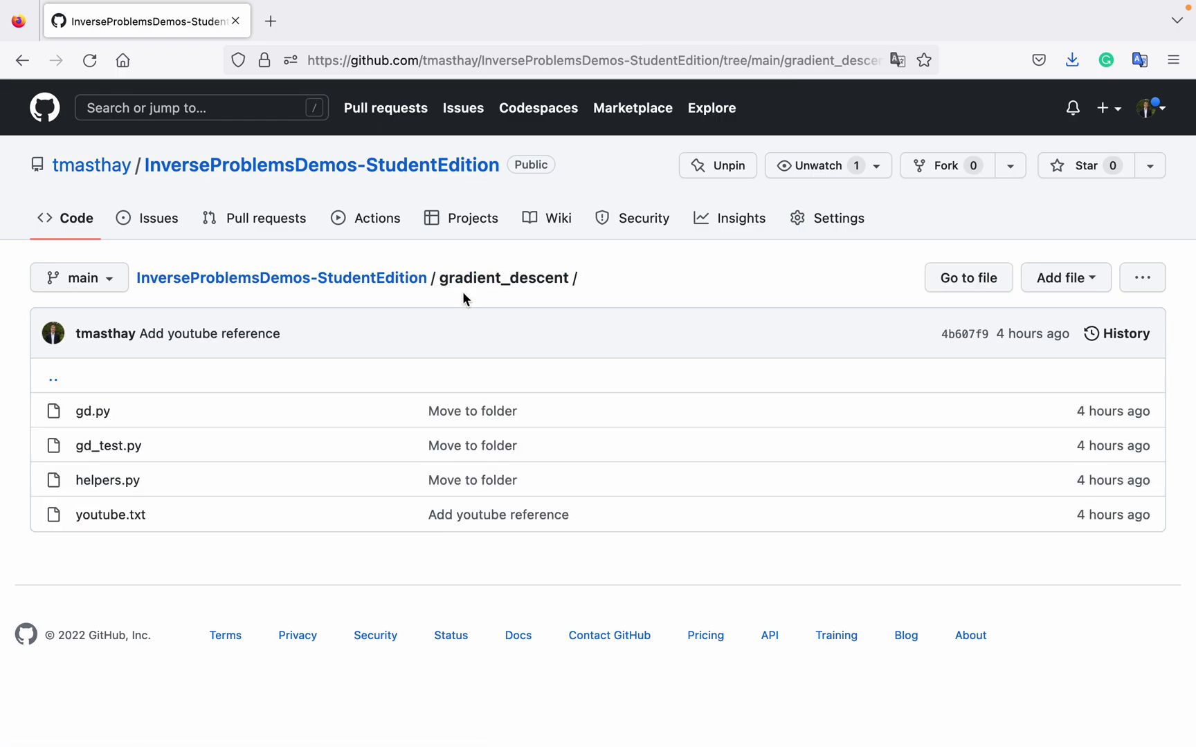
key(super+shift+5)
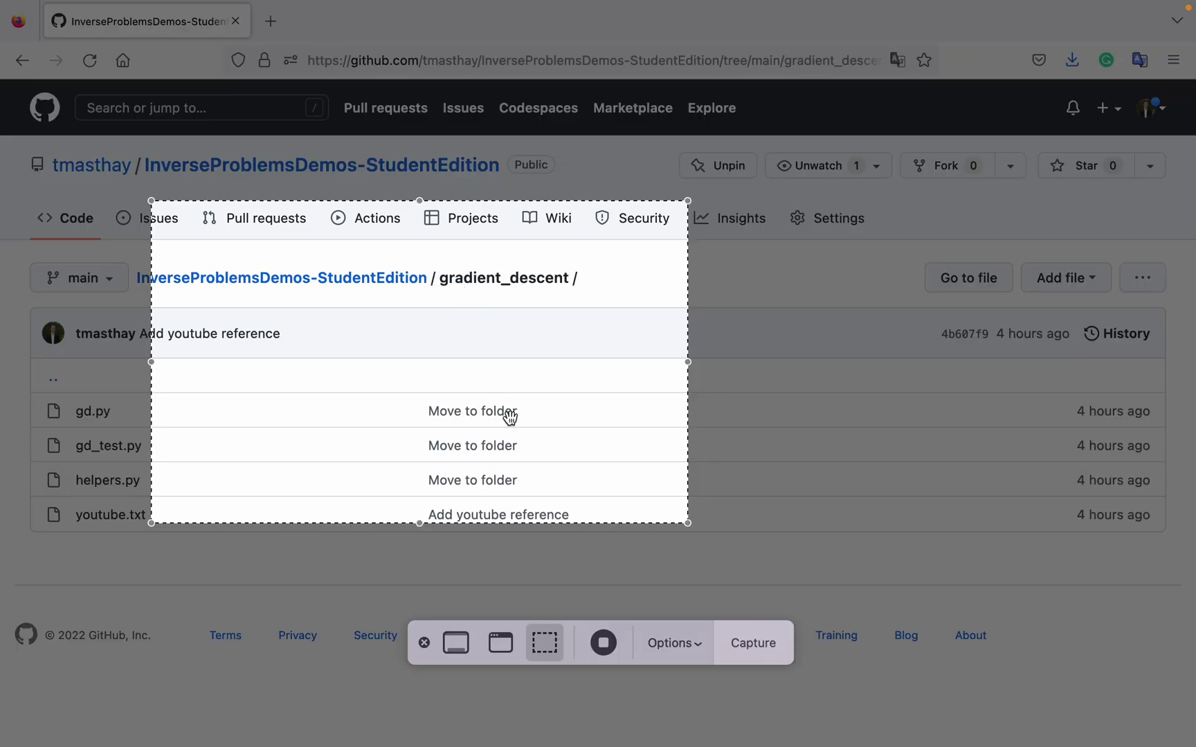